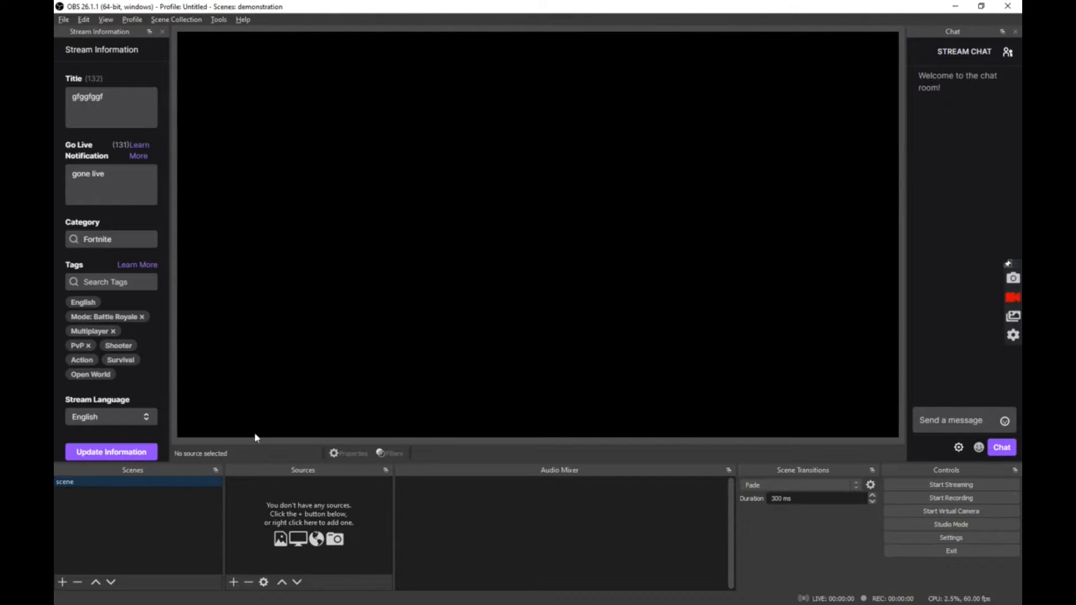
- Rename the scene to 'Starting scene' and begin adding a Media Source named 'animated'
right_click(74, 482)
click(112, 333)
click(235, 582)
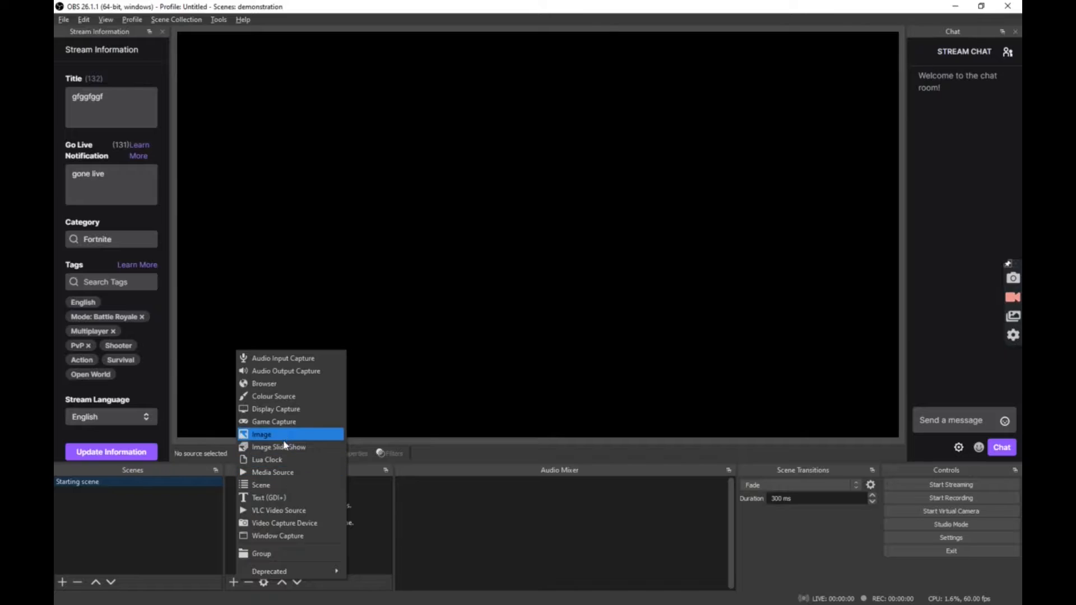
click(264, 472)
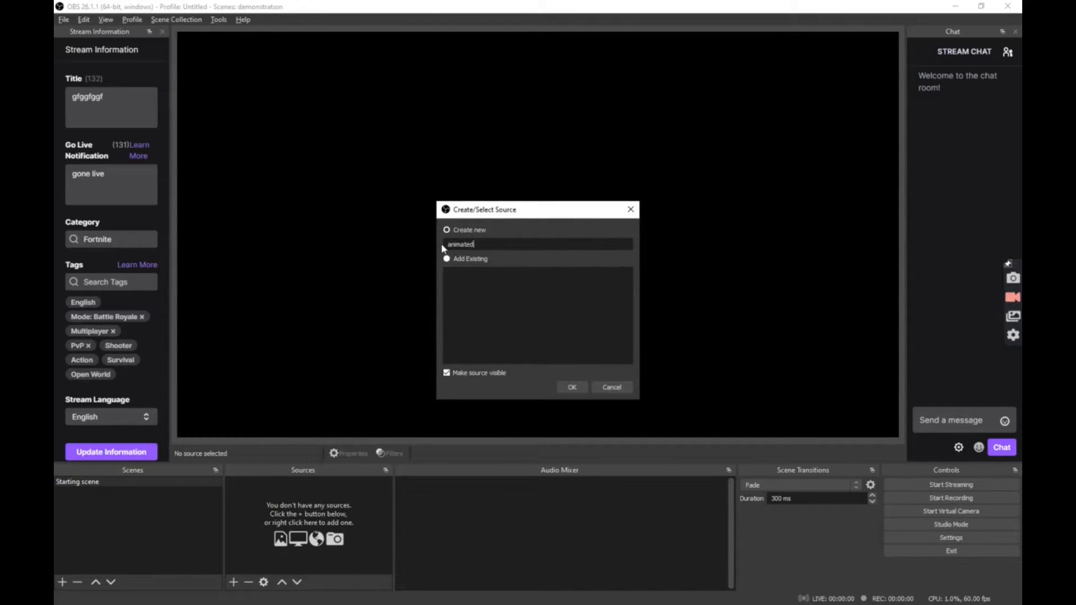
- Create the 'animated' source playing Starting Screen.webm from C:\Stream\Valor Essentials Animated Stream Package\Screens\Animated
click(574, 389)
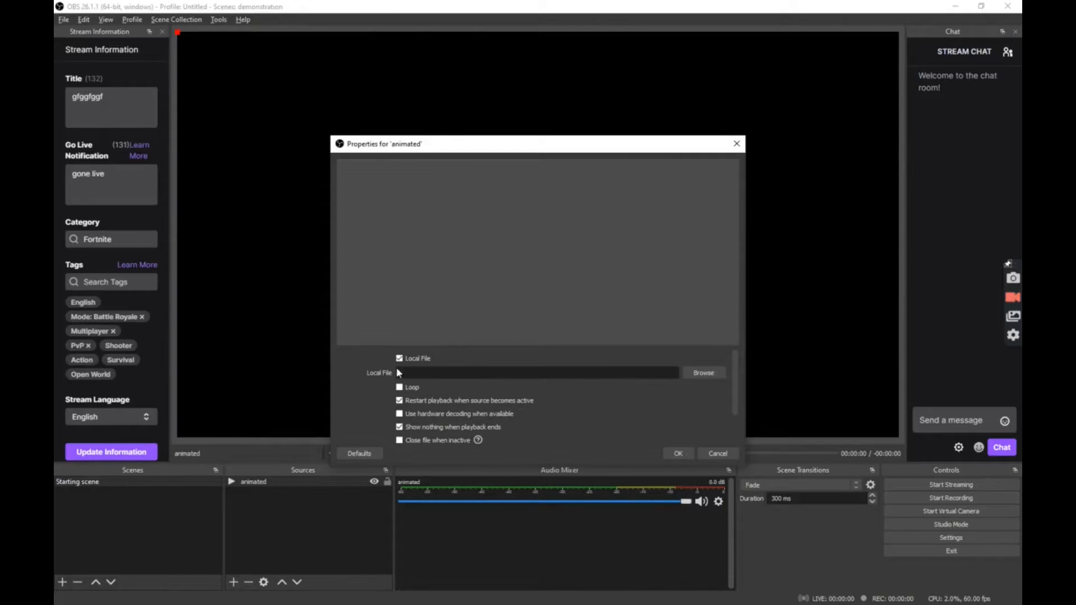
click(691, 375)
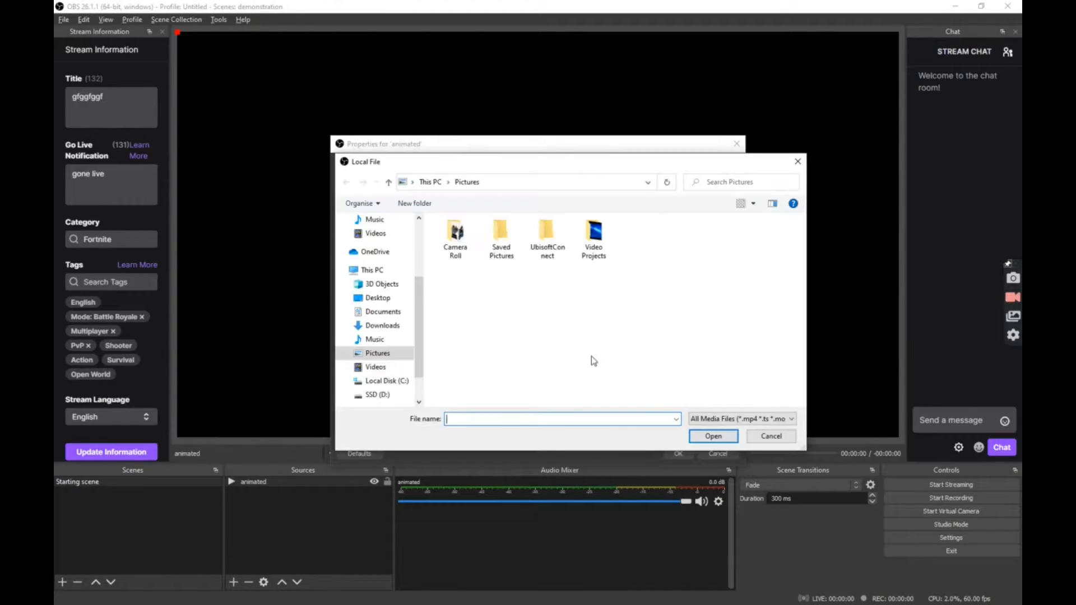
click(382, 384)
double_click(526, 299)
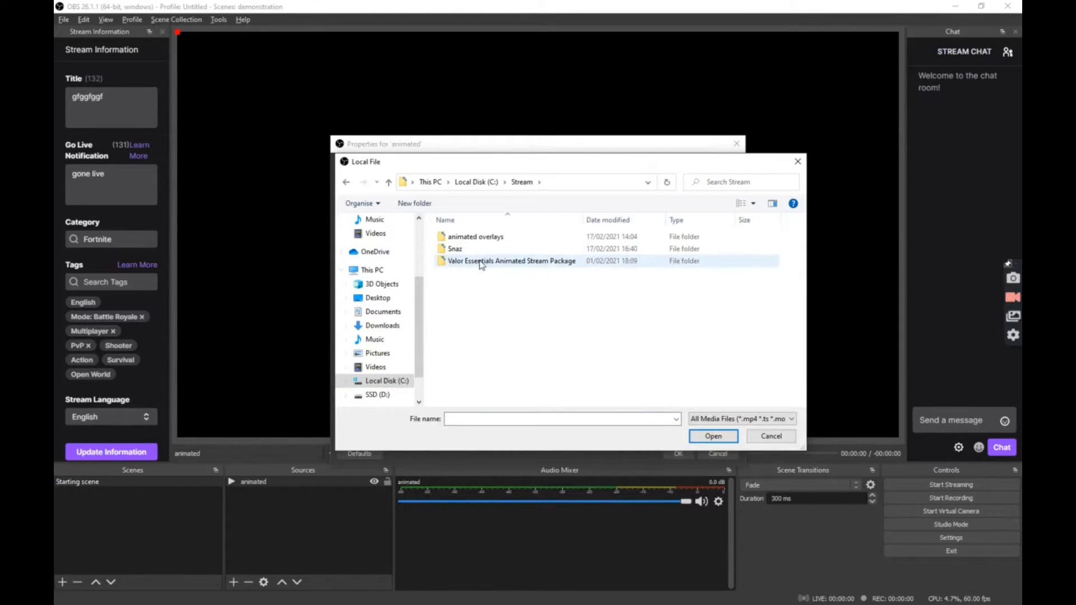
double_click(481, 261)
double_click(459, 310)
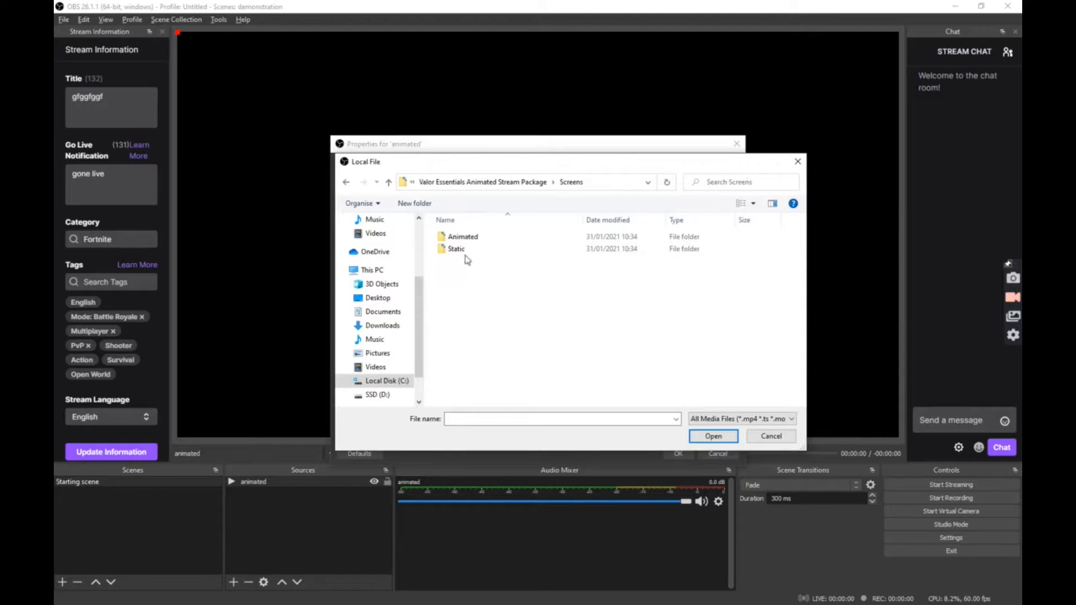
double_click(463, 236)
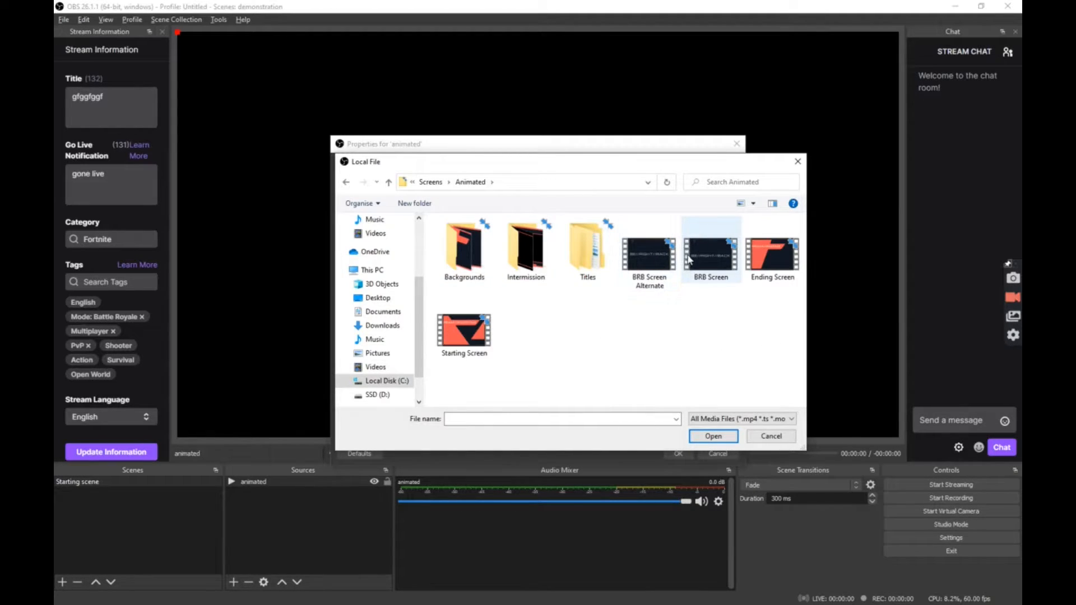
click(474, 340)
click(713, 437)
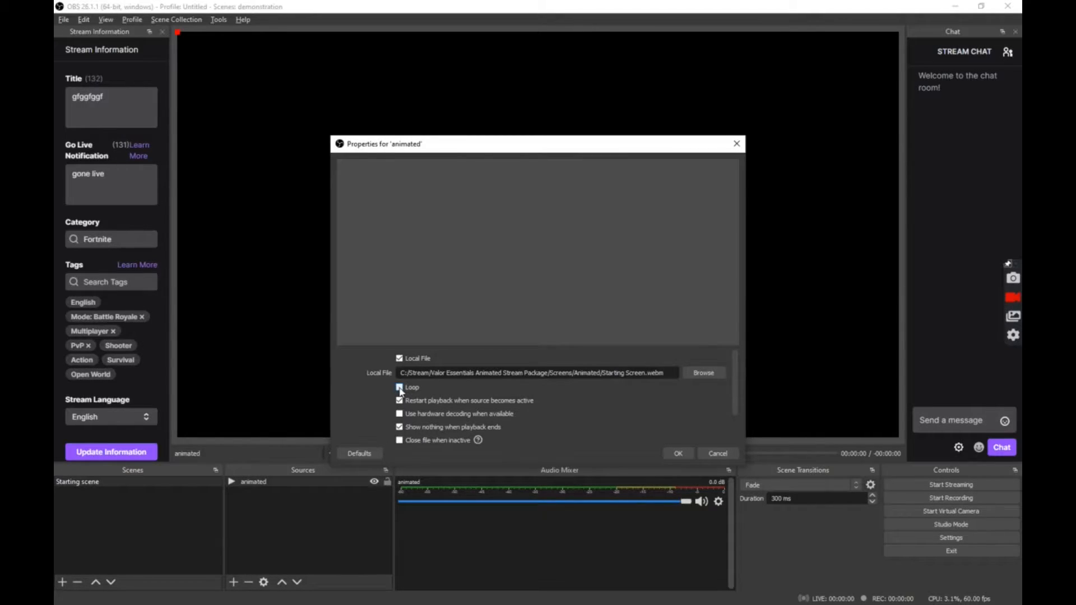
click(678, 454)
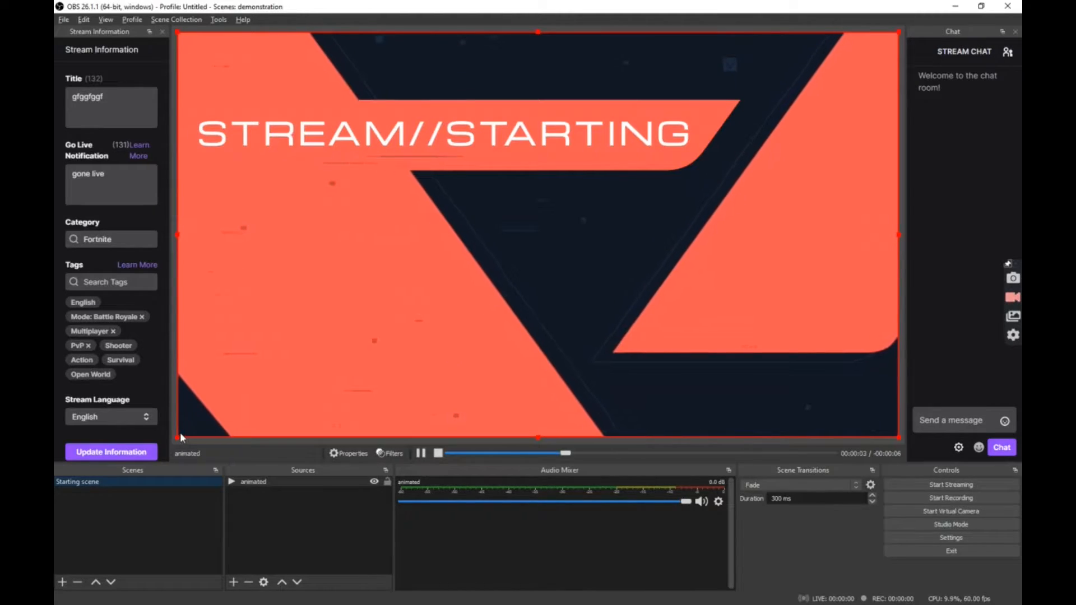
- Resize the STREAM//STARTING video, then stretch it to fill the entire canvas
drag(177, 435, 270, 303)
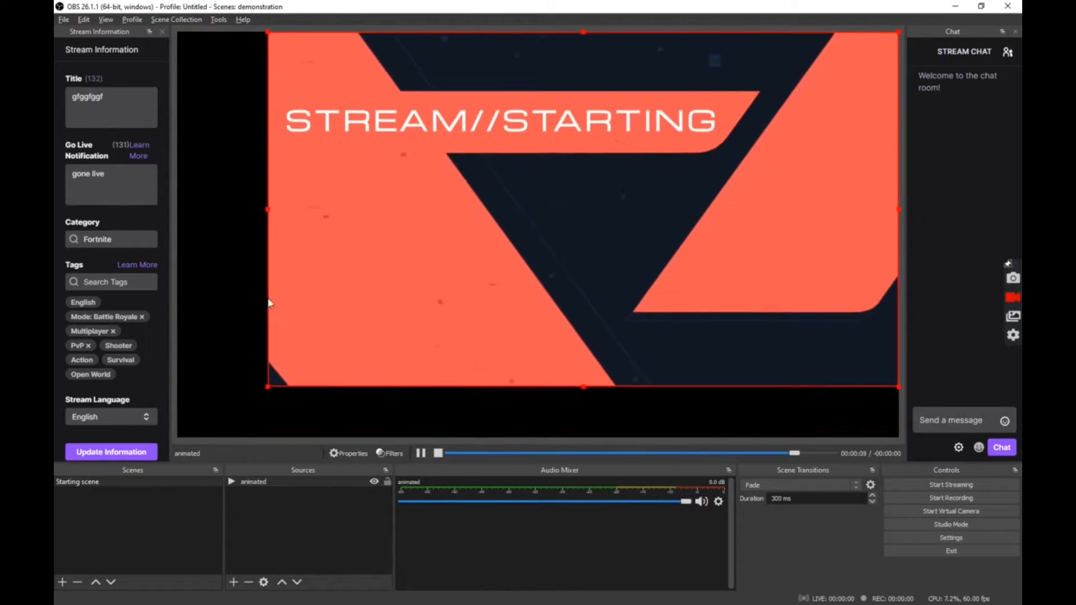
drag(747, 172, 698, 173)
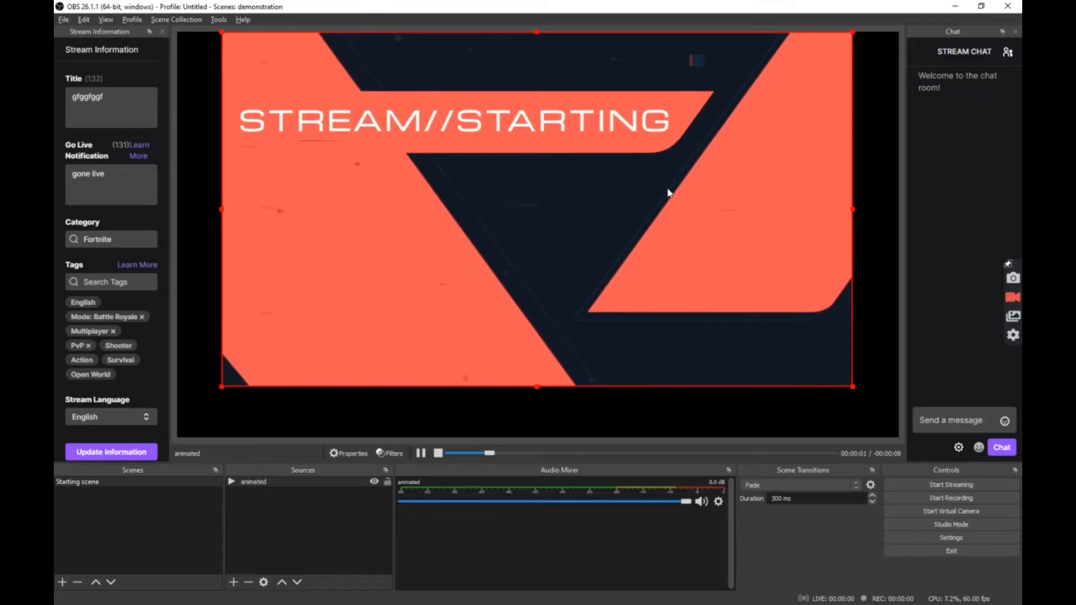
right_click(635, 171)
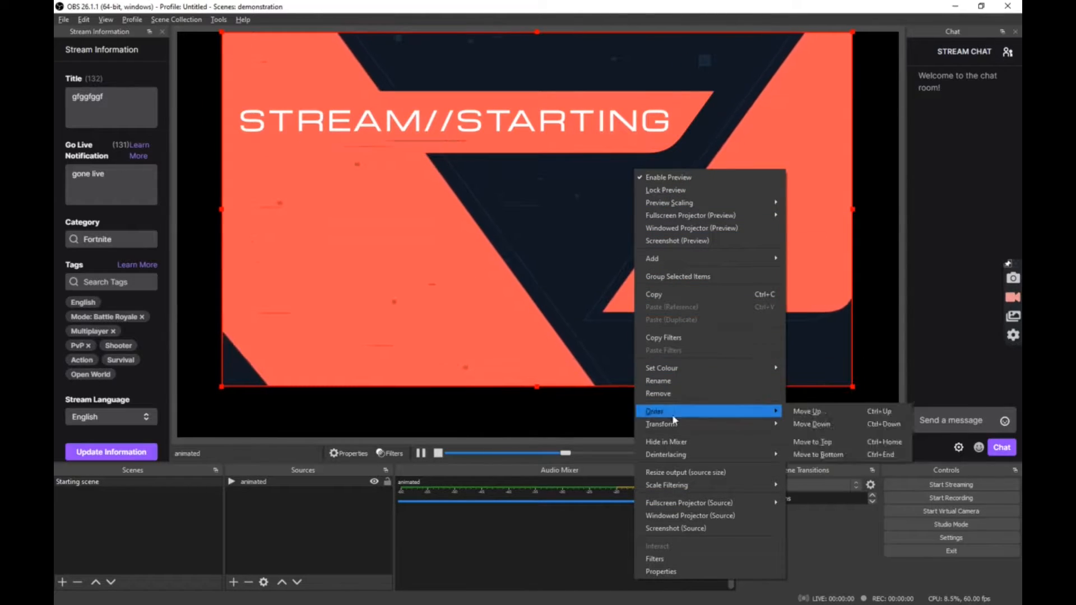
mouse_move(675, 426)
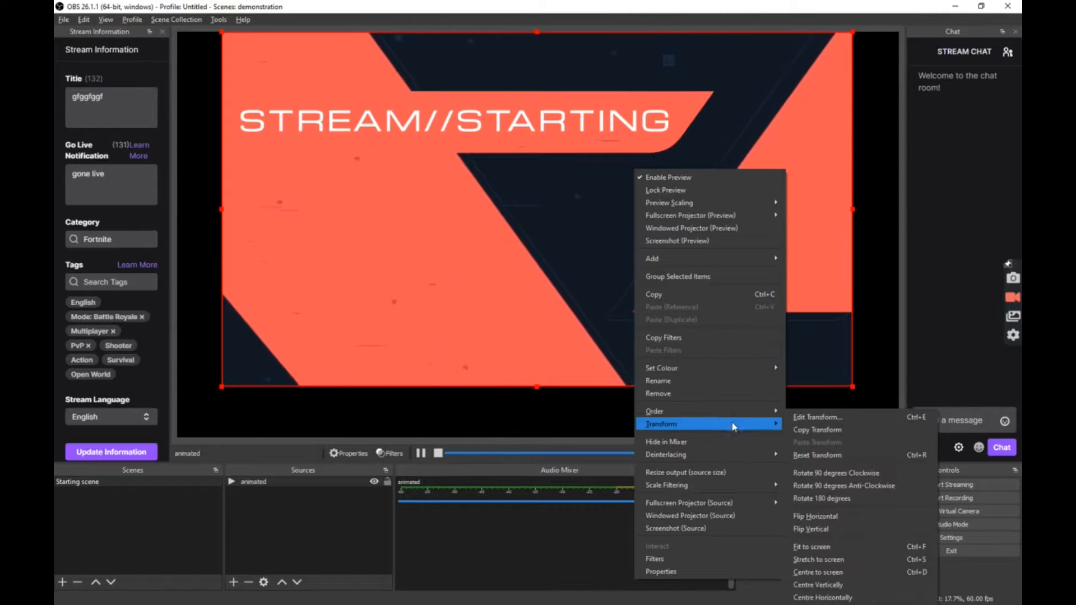
mouse_move(763, 411)
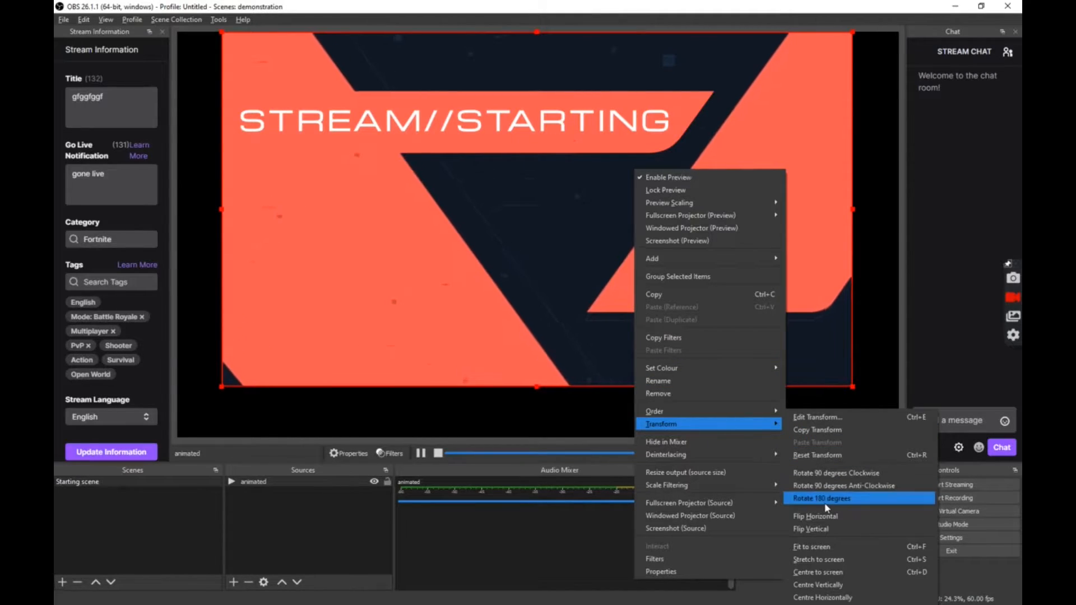
click(826, 557)
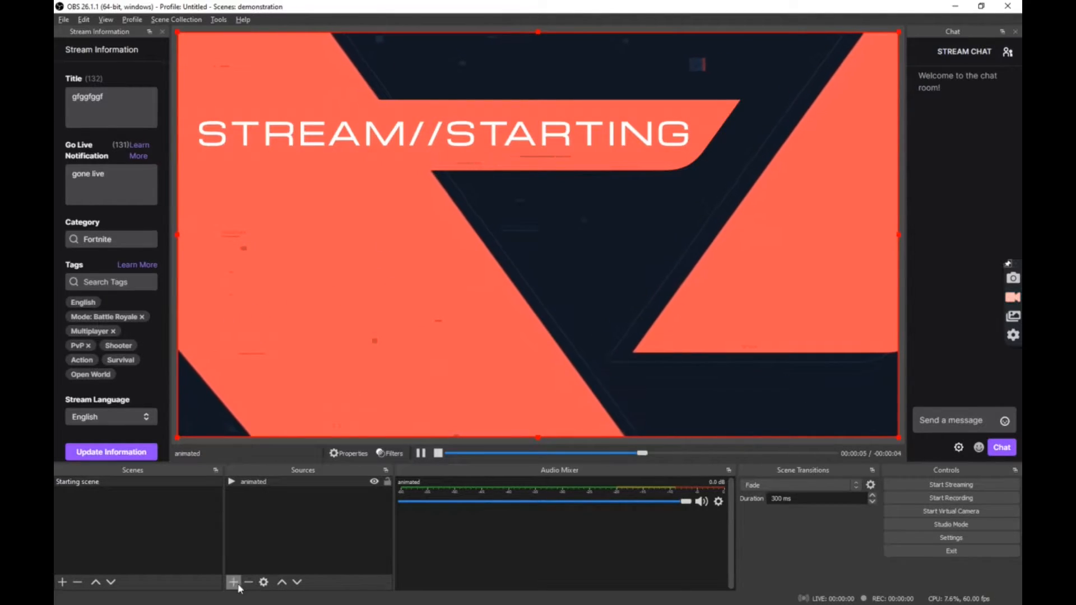
- Lock the animated source and add a Text (GDI+) source named 'starting soon'
click(387, 482)
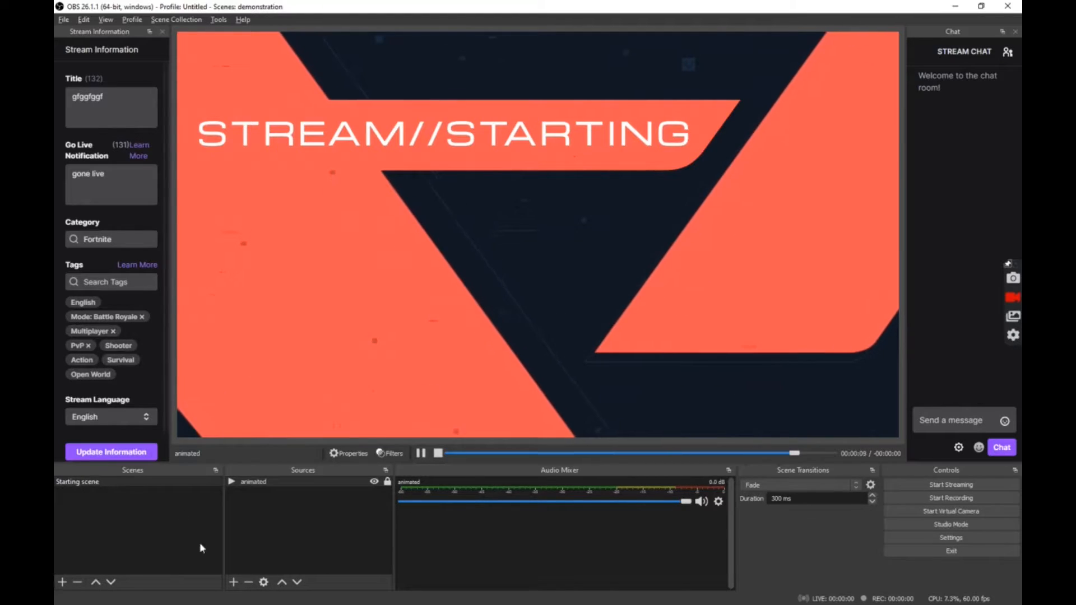
click(234, 582)
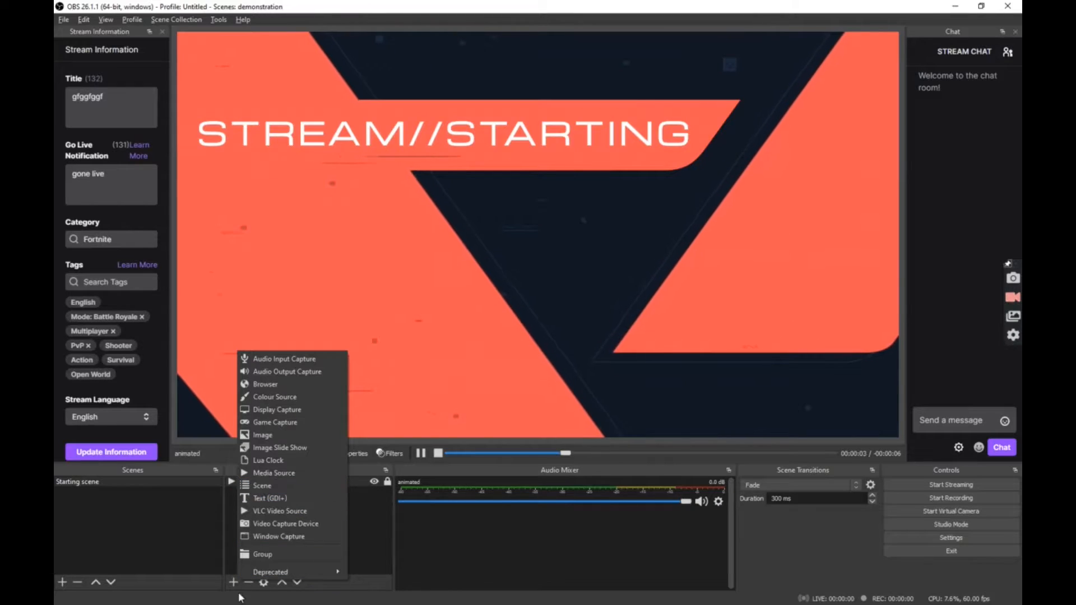
click(274, 498)
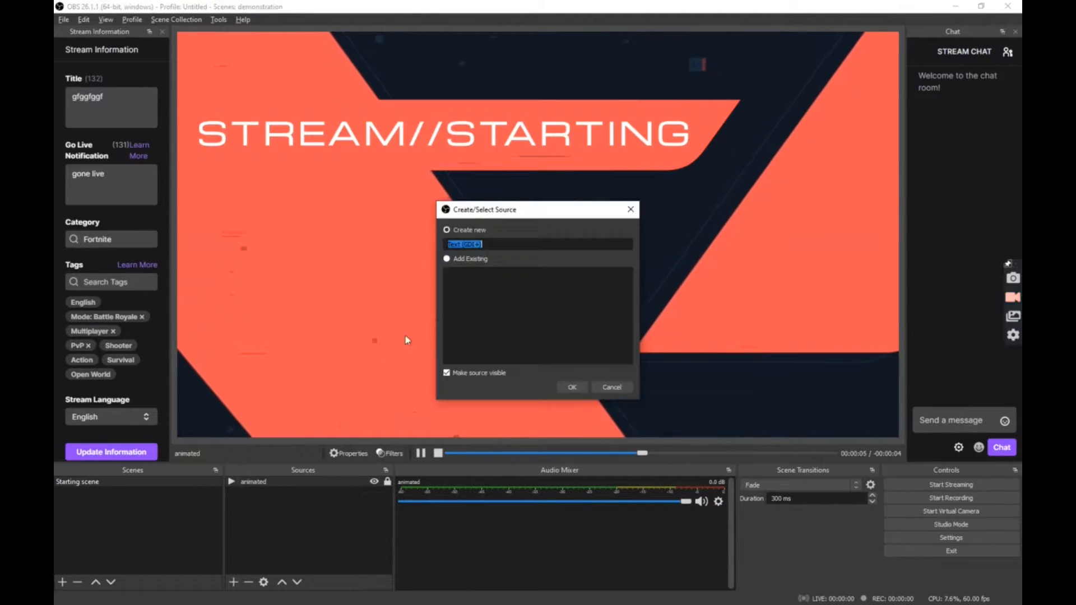
click(491, 244)
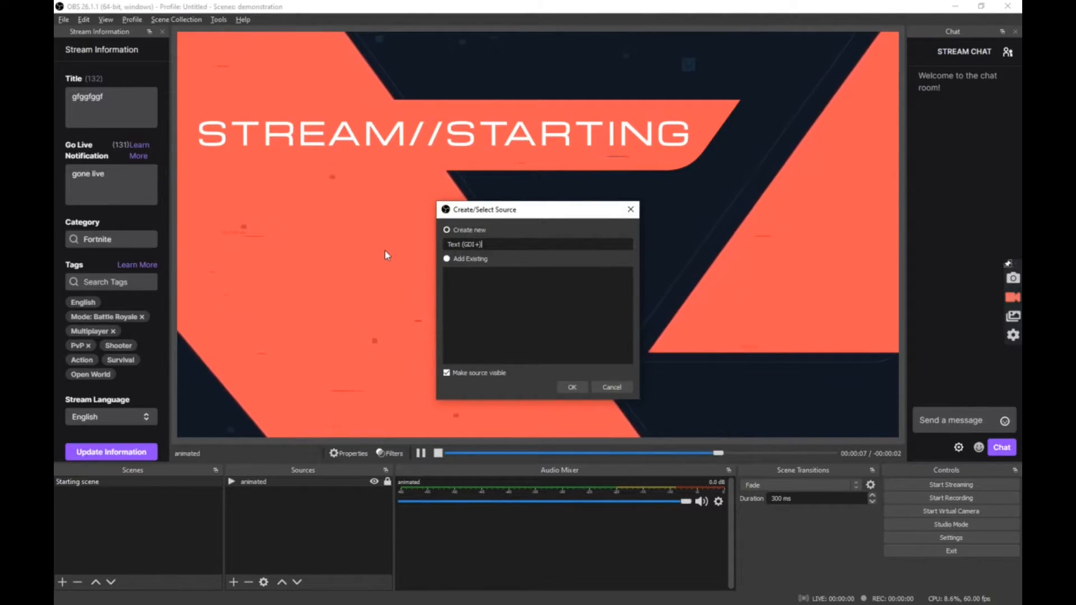
key(BackSpace)
key(BackSpace)
key(BackSpace)
key(BackSpace)
key(BackSpace)
key(BackSpace)
key(BackSpace)
key(BackSpace)
key(BackSpace)
key(BackSpace)
key(BackSpace)
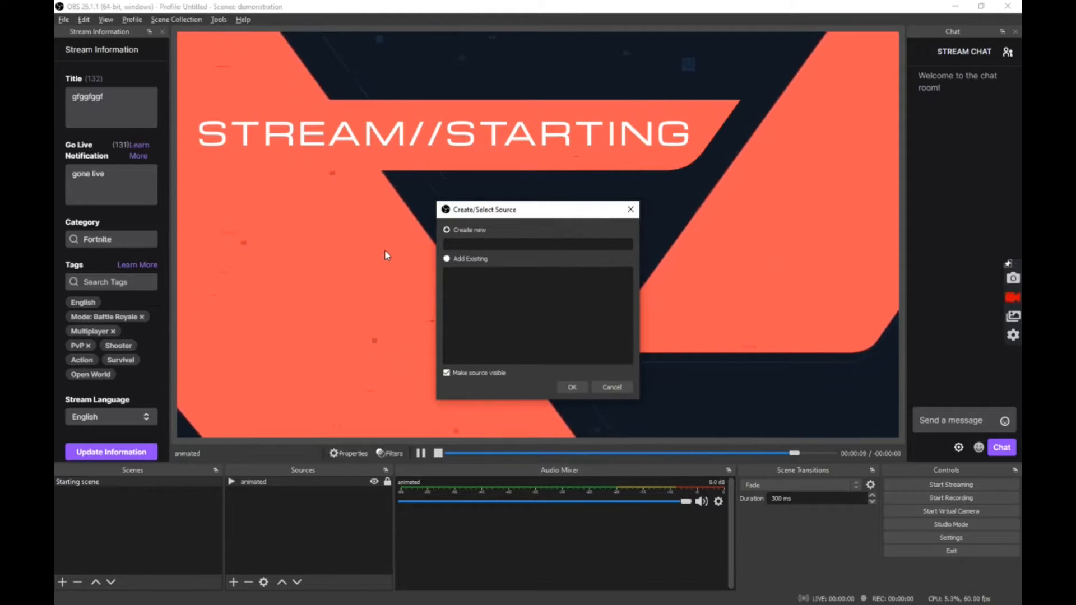
text(starting soon)
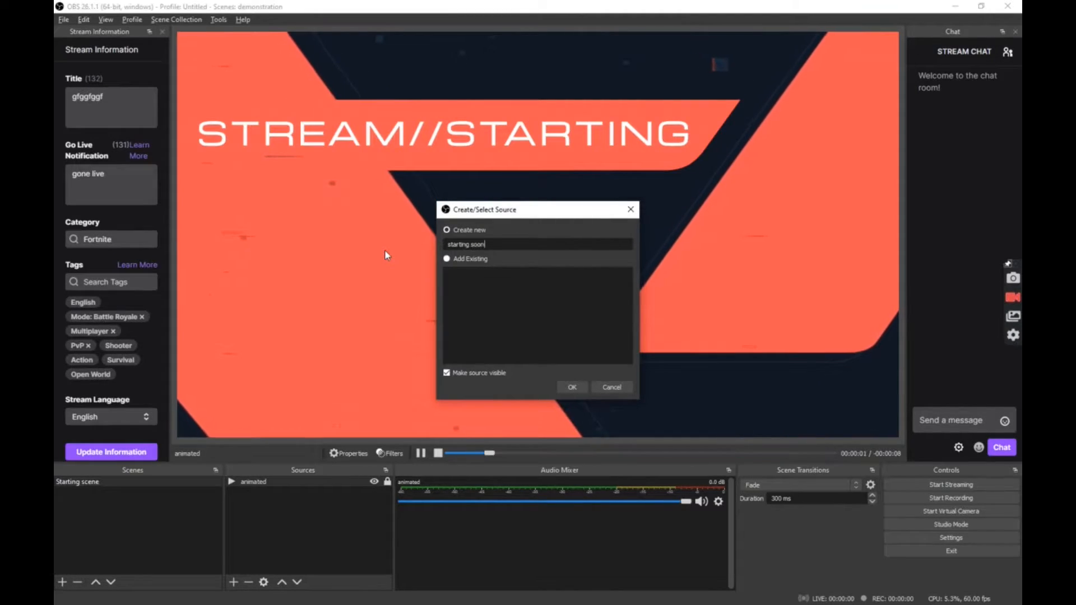
click(572, 386)
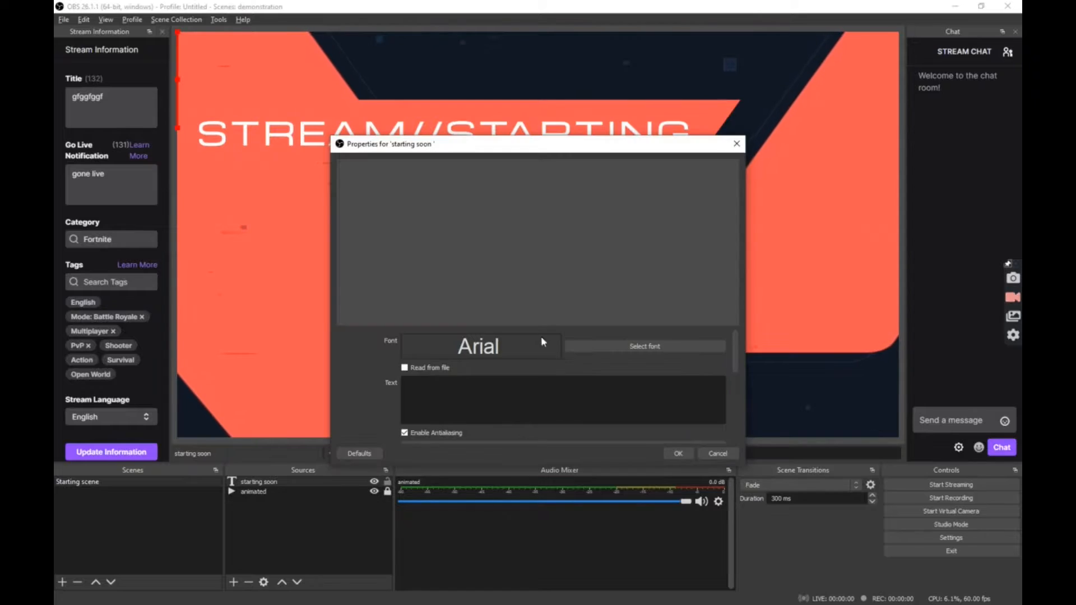
- Enter the text 'starting soon' and set its font to Impact Regular at size 288
text(start)
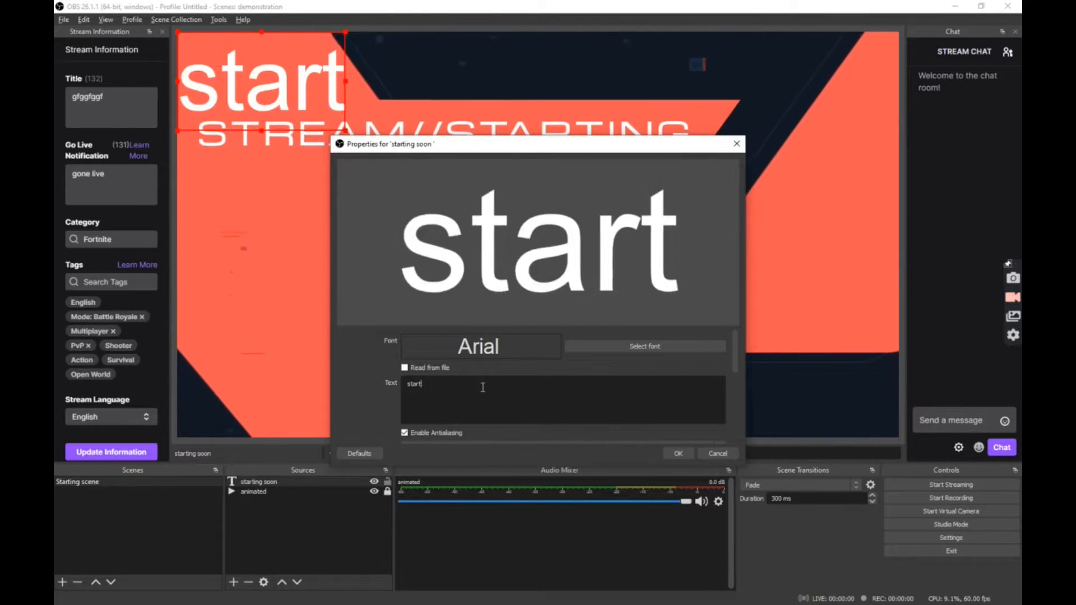
text(ingsoon)
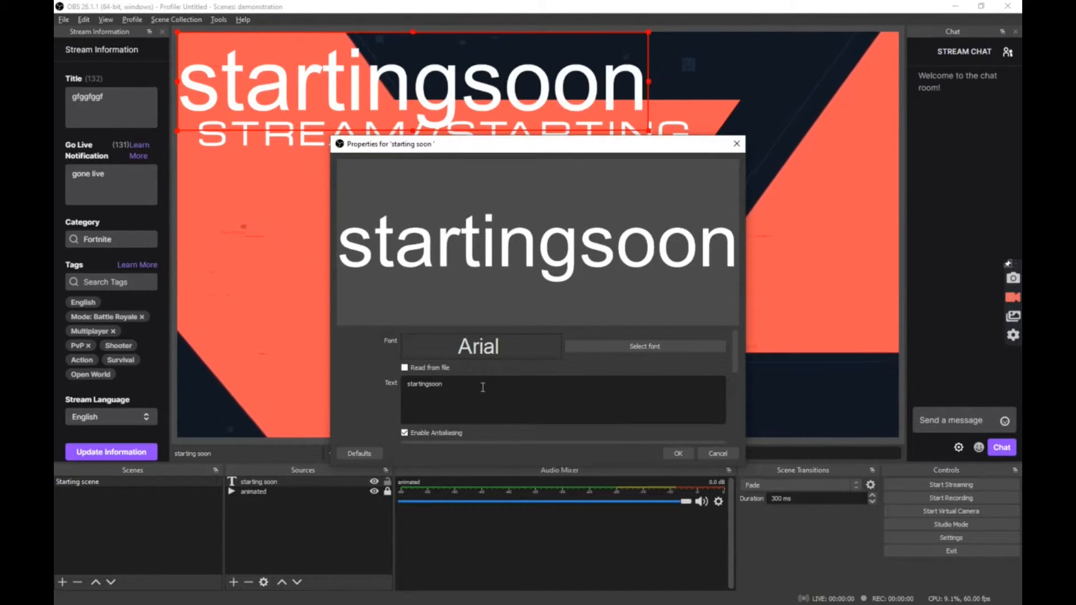
click(608, 349)
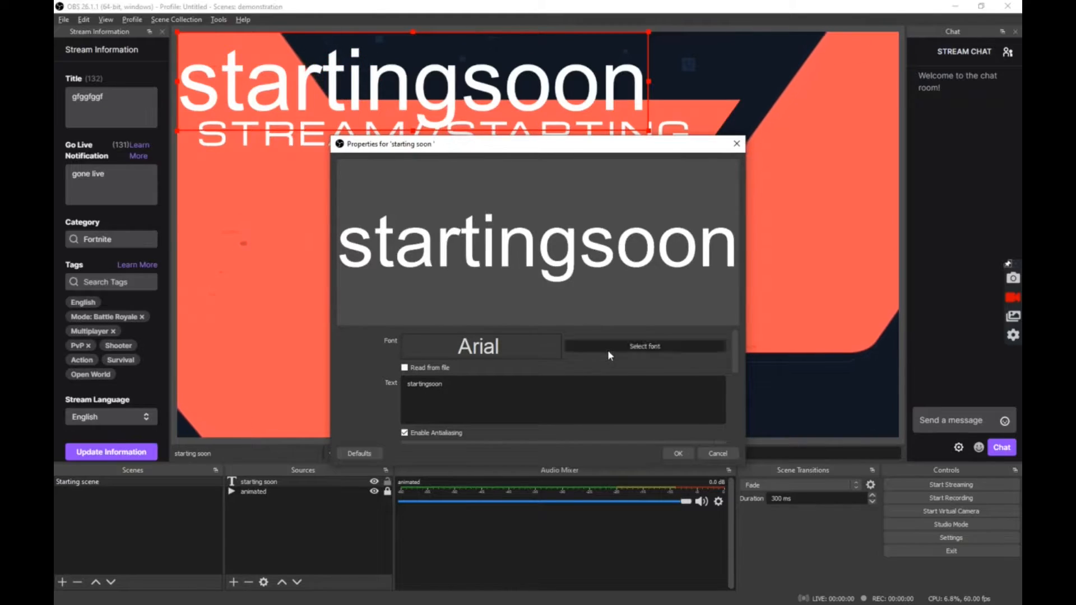
scroll(443, 296, down, 15)
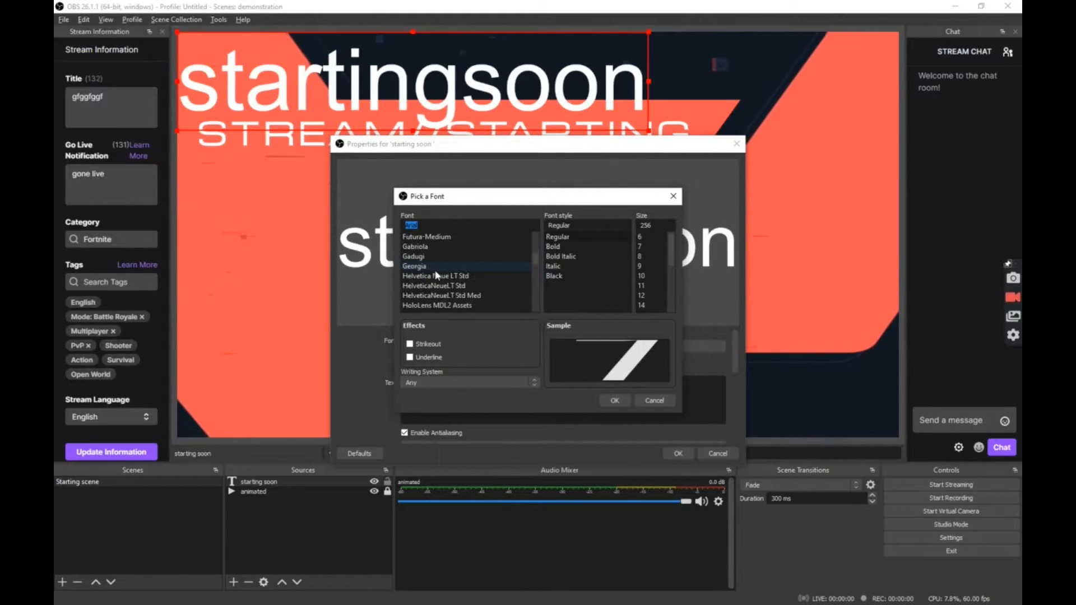
scroll(433, 281, down, 1)
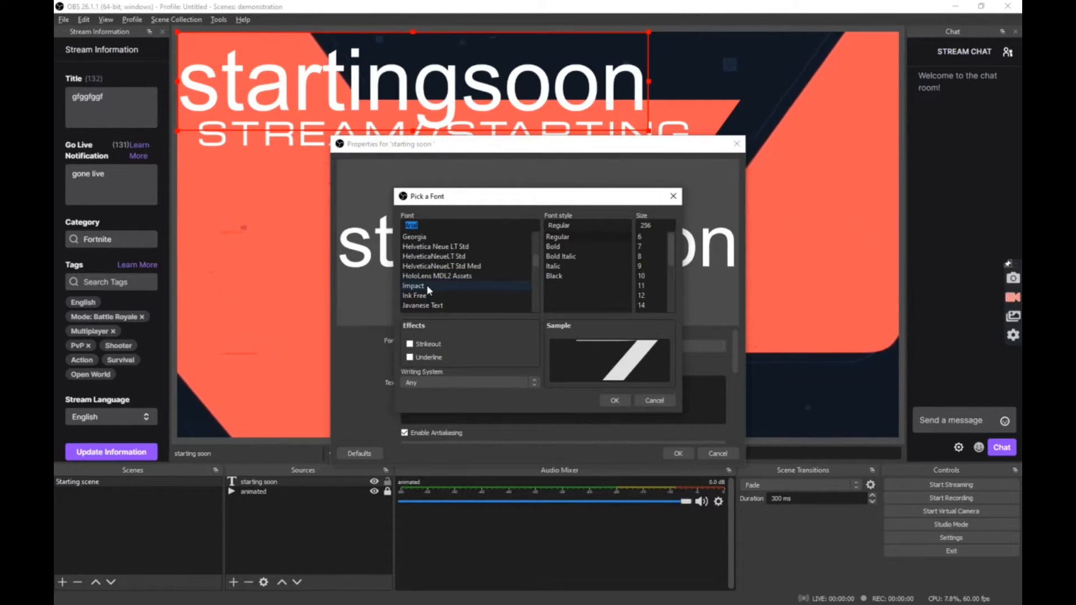
click(426, 285)
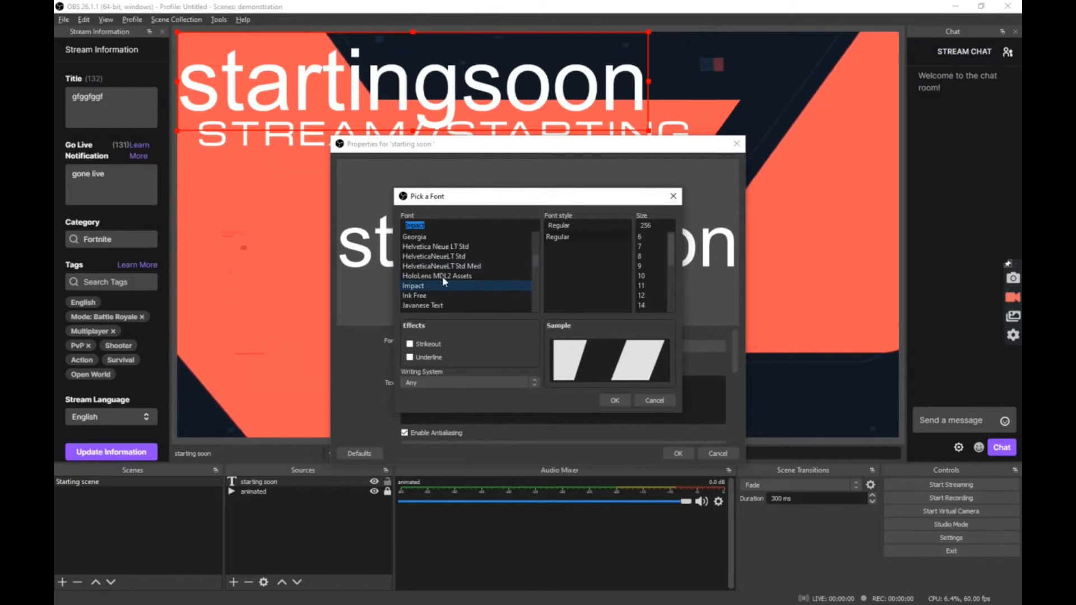
click(658, 230)
key(BackSpace)
key(BackSpace)
text(88)
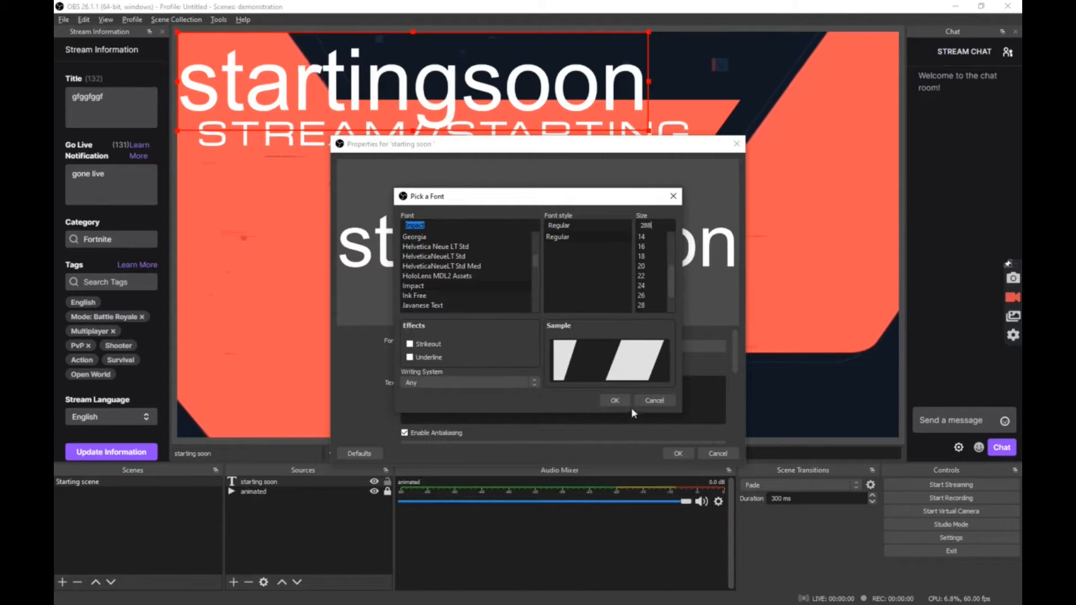
click(614, 401)
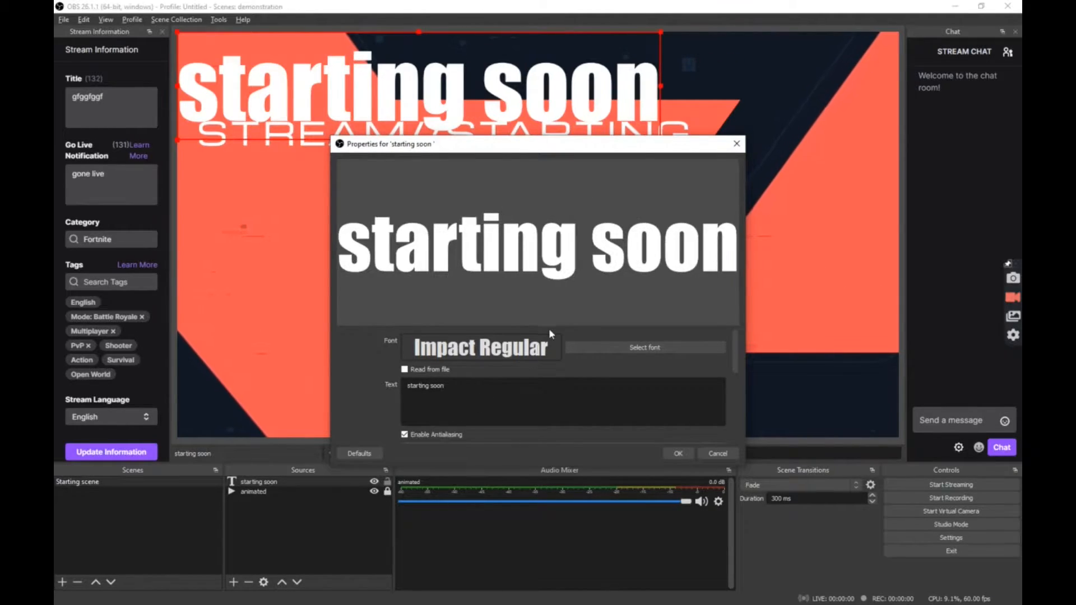
scroll(544, 374, down, 3)
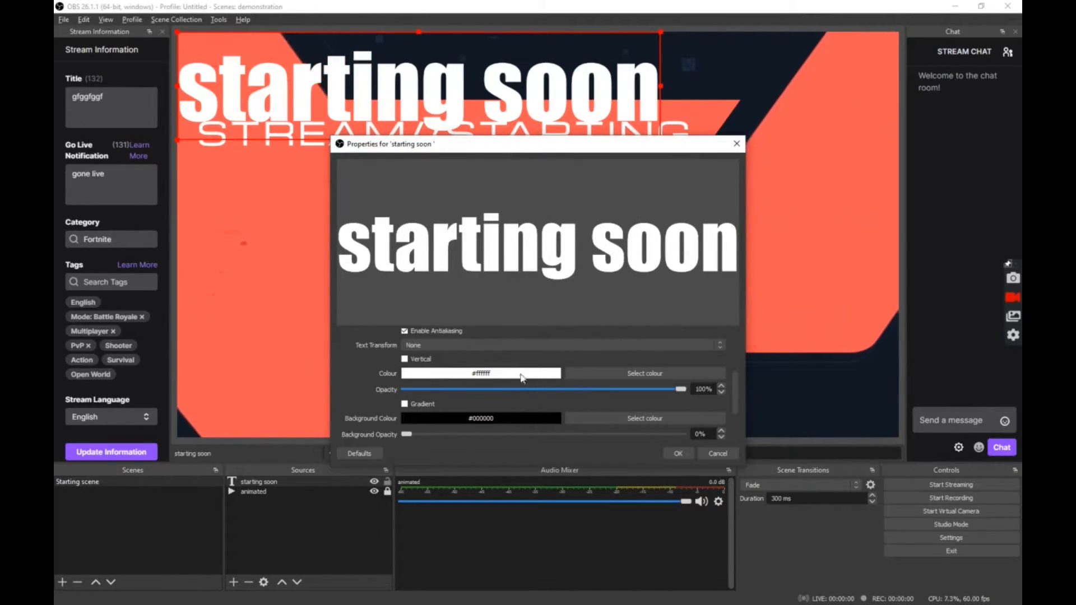
- Set the text colour to lime green #aaff00
click(625, 372)
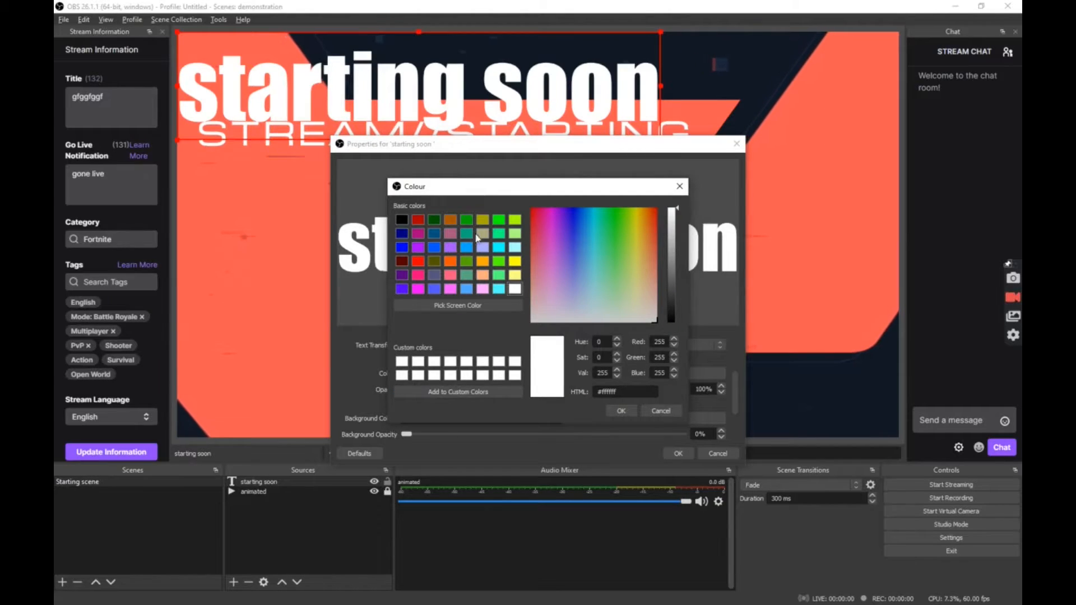
click(499, 248)
click(515, 219)
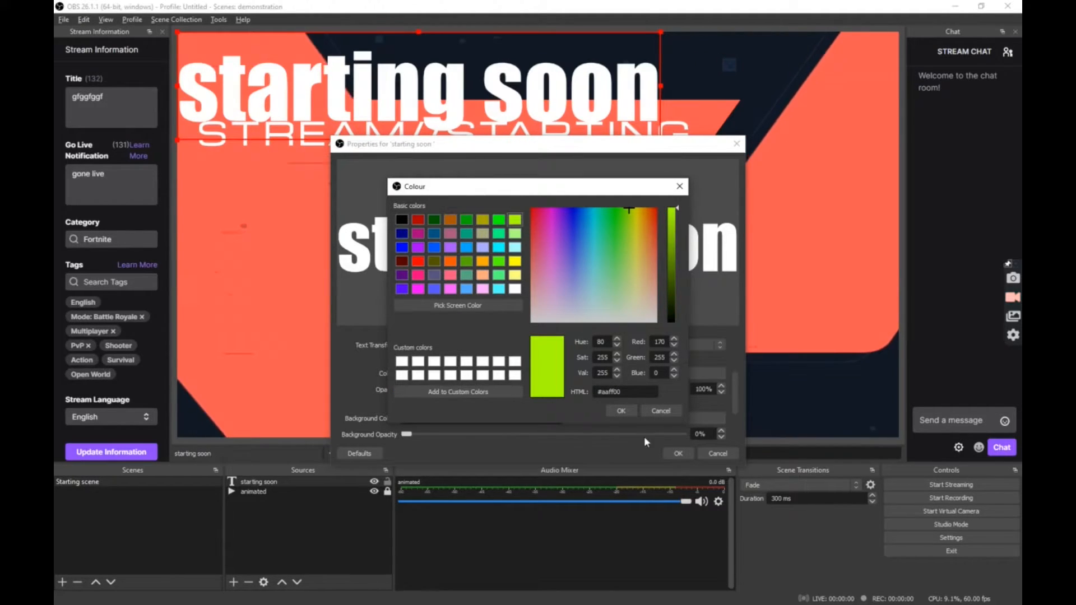
click(616, 411)
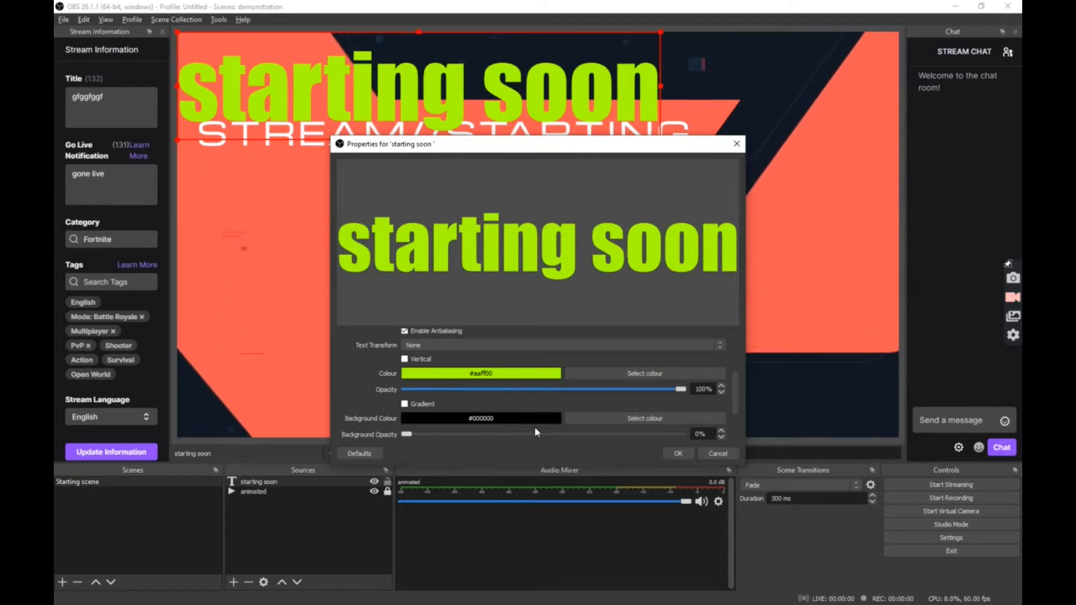
- Add a black outline, then move the text to the bottom-left and shrink it
scroll(535, 432, down, 2)
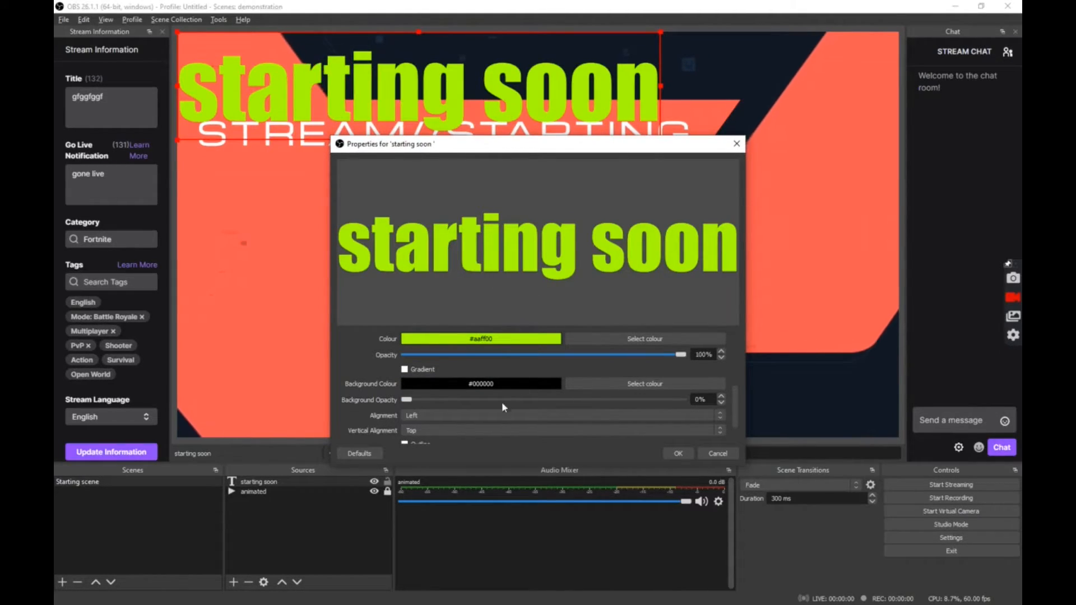
scroll(658, 399, down, 2)
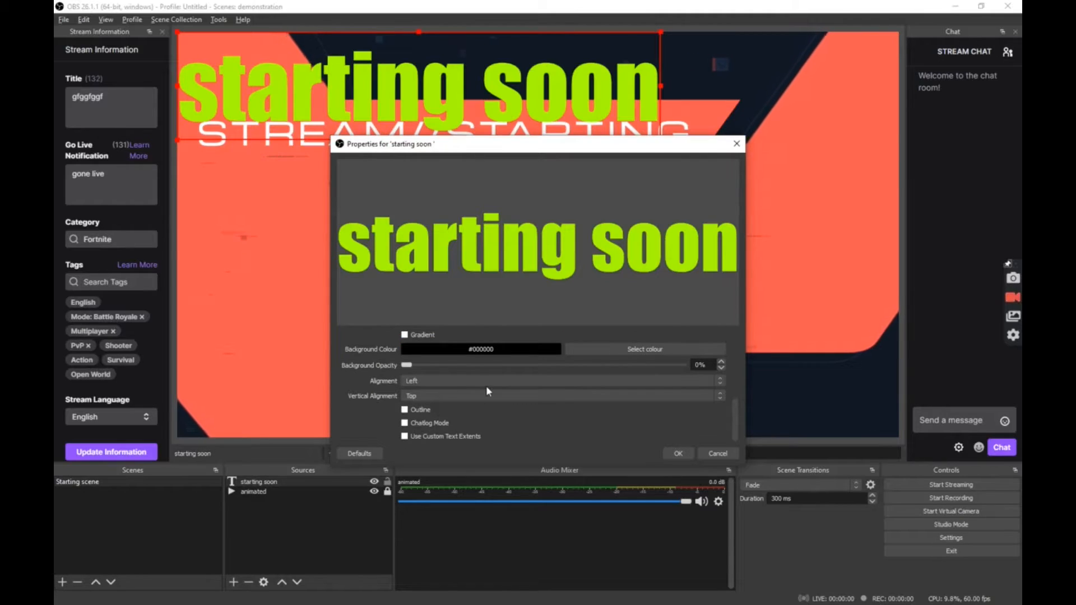
scroll(486, 386, up, 4)
scroll(468, 423, down, 2)
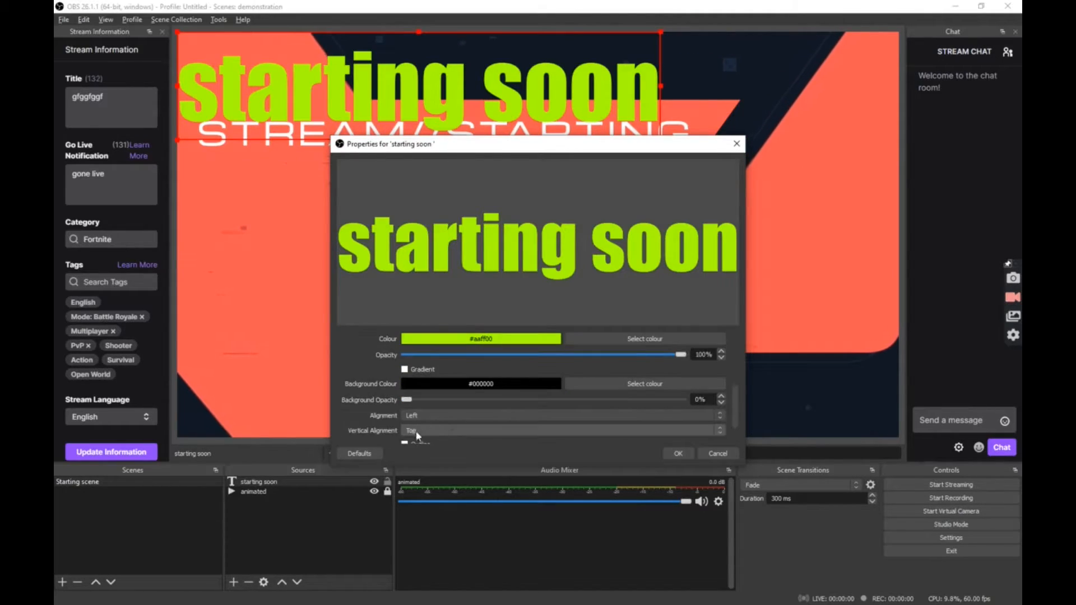
click(404, 408)
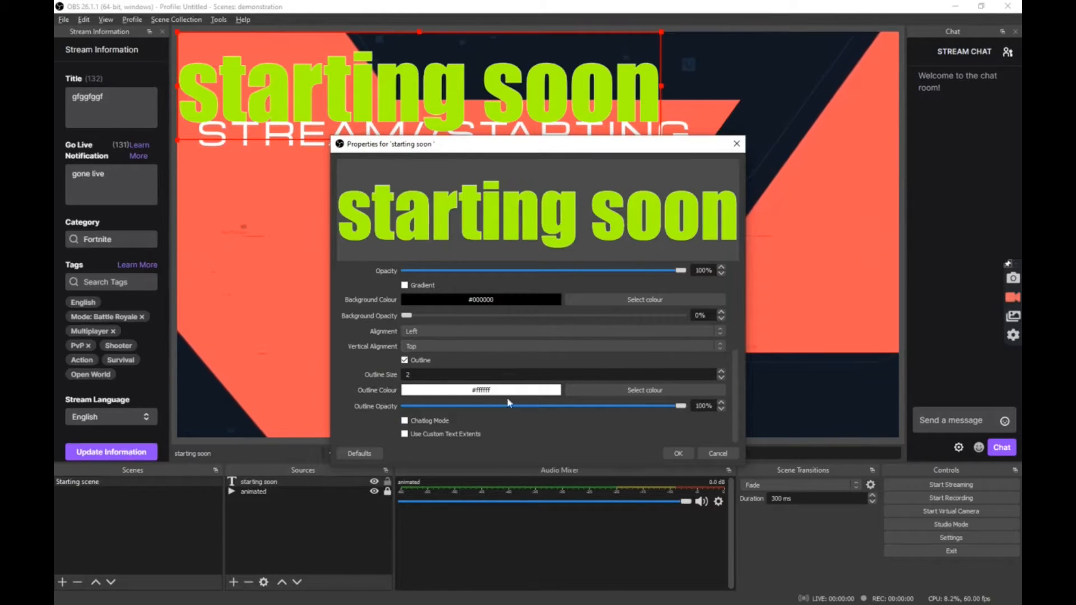
click(650, 391)
click(402, 219)
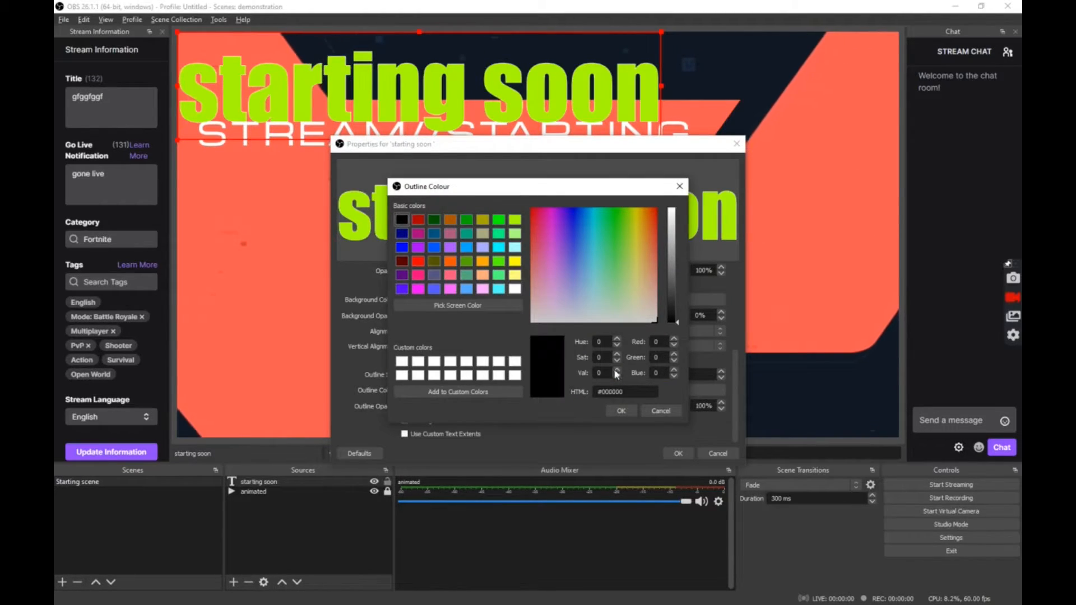
click(621, 412)
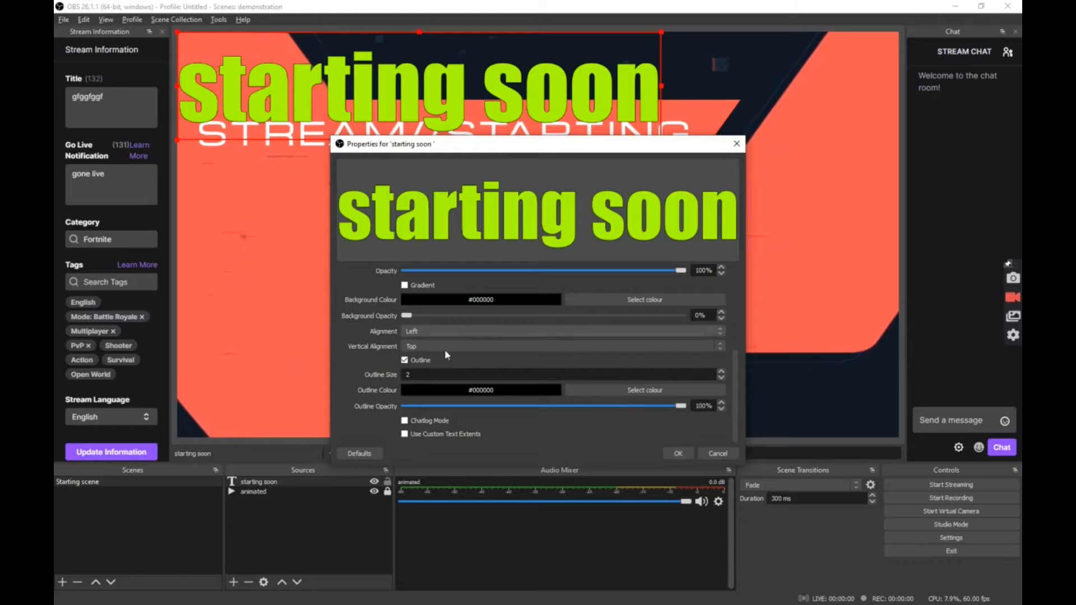
mouse_move(681, 405)
mouse_down()
mouse_move(410, 408)
mouse_move(686, 405)
mouse_up()
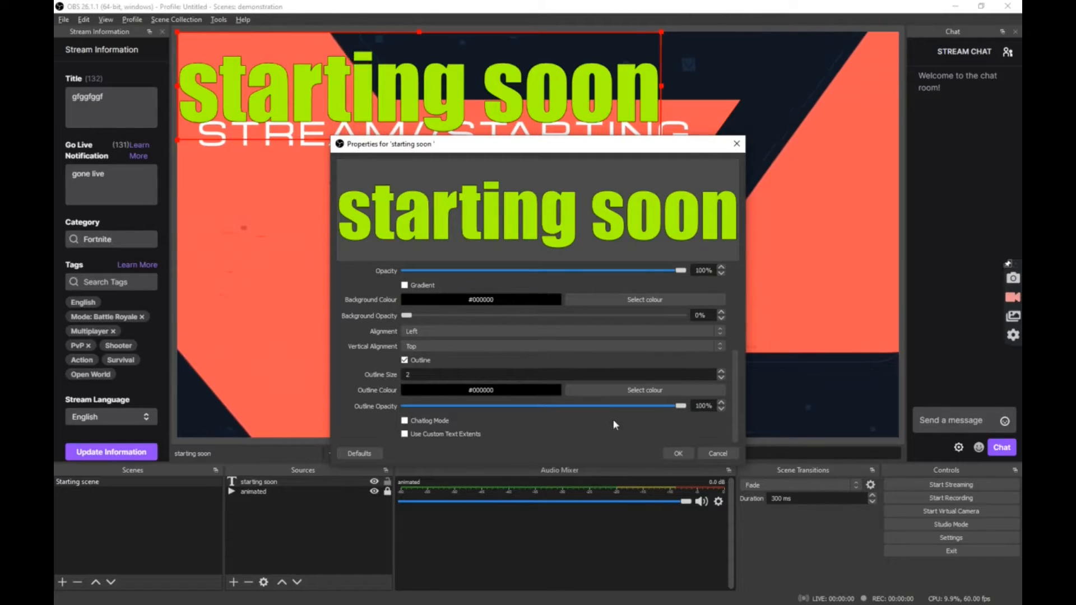
click(679, 453)
drag(371, 102, 382, 399)
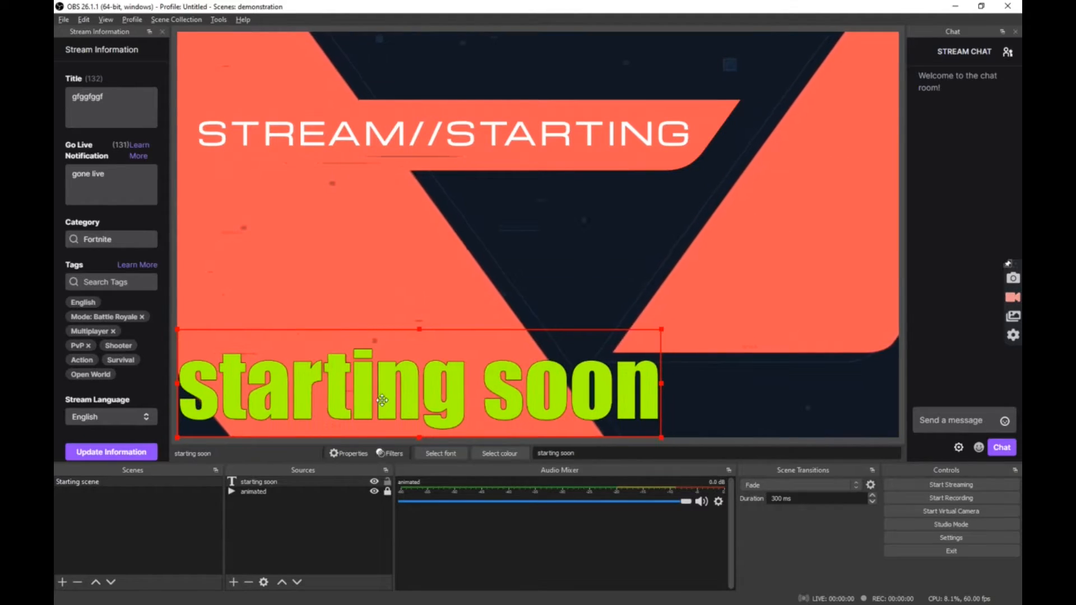
drag(662, 330, 452, 397)
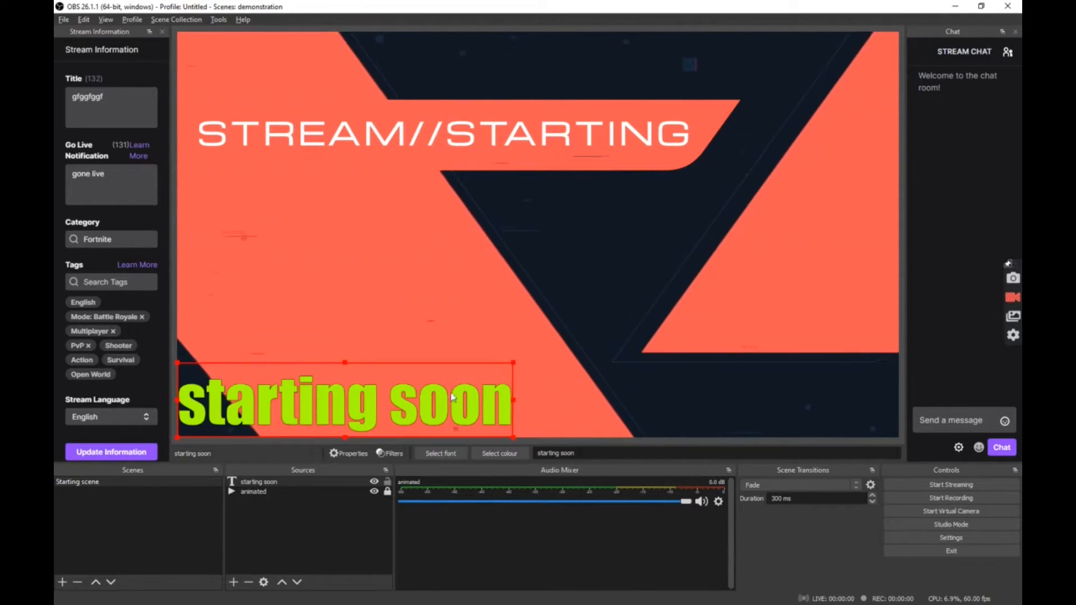
- Add an Image source showing pixlr-bg-result (5).png from Pictures > Camera Roll
click(233, 582)
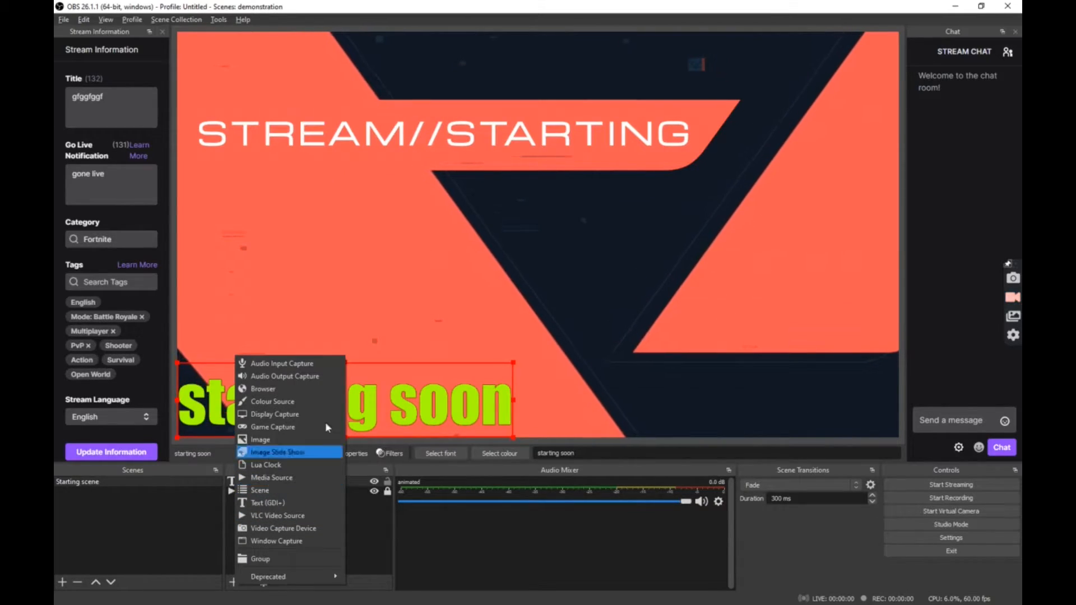
click(264, 440)
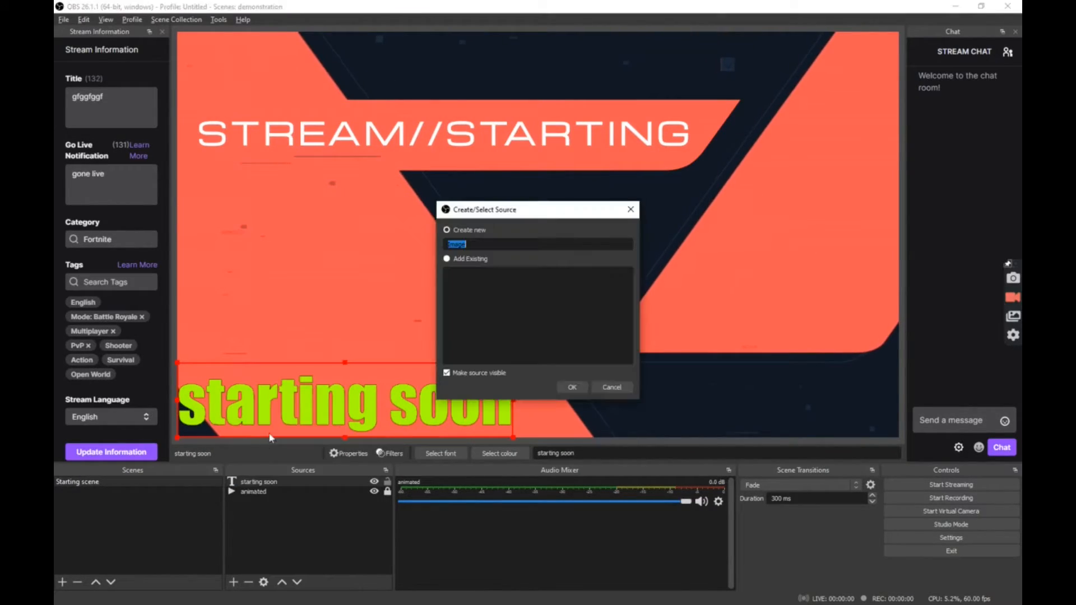
click(572, 387)
click(711, 368)
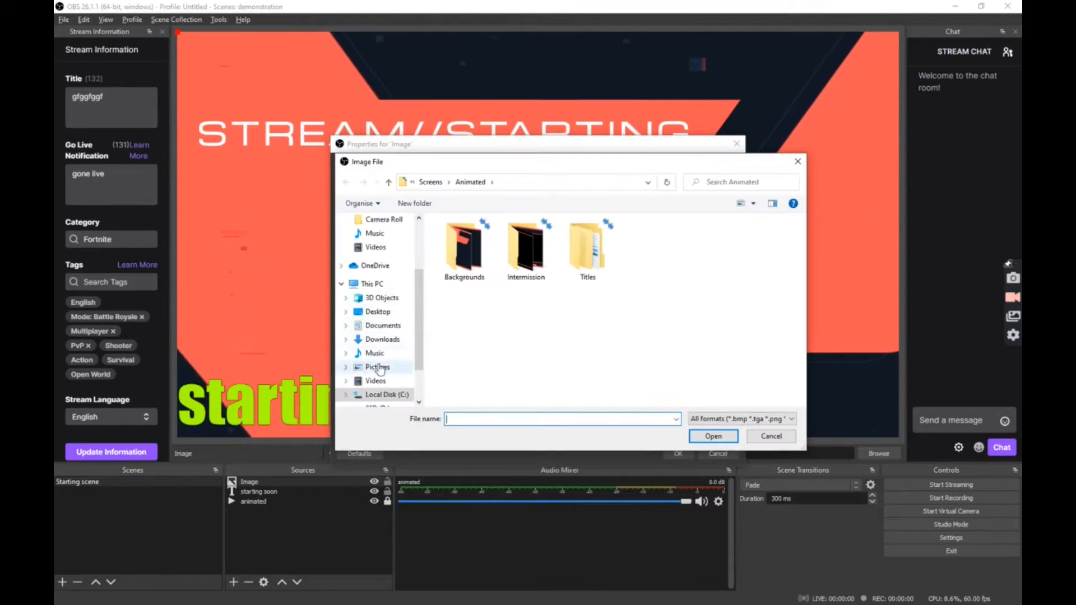
click(379, 354)
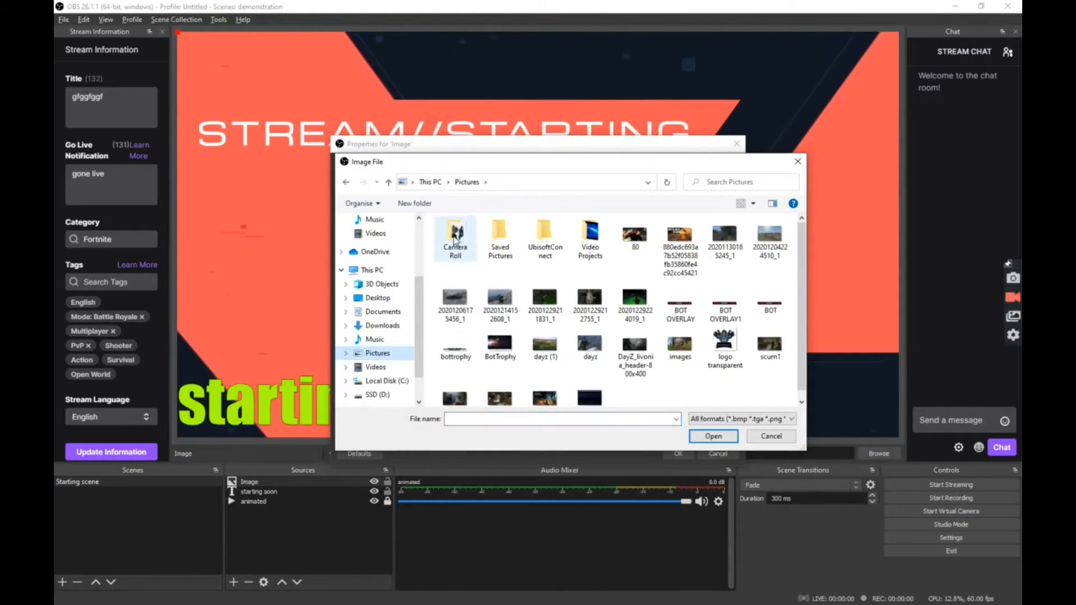
double_click(455, 238)
click(636, 262)
click(708, 437)
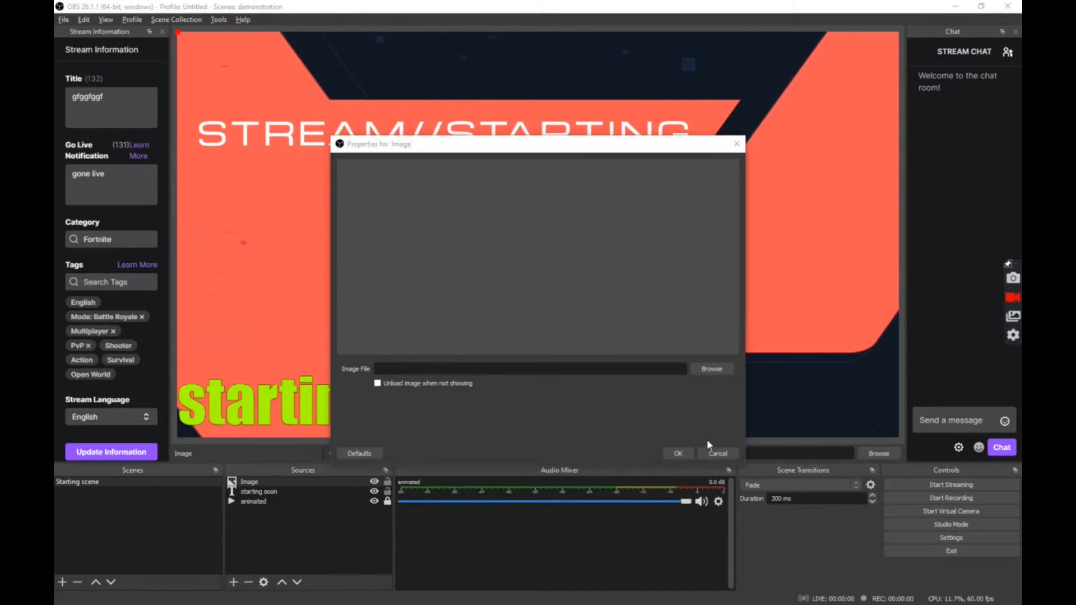
- Shrink the BOTTROPHY logo and centre it below the STREAM//STARTING banner
drag(363, 240, 496, 224)
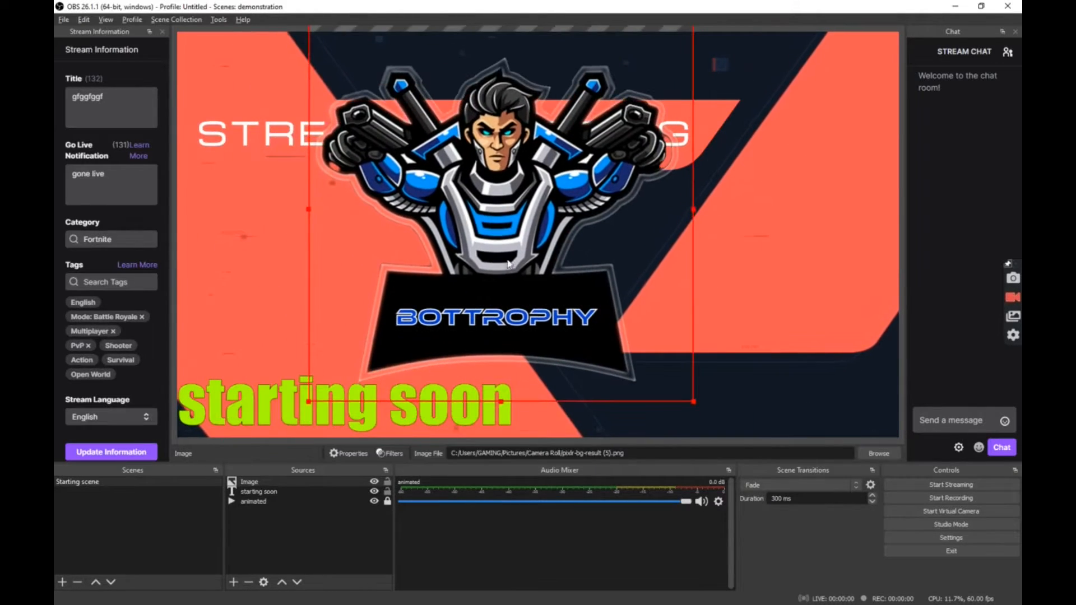
drag(694, 402, 461, 169)
drag(379, 145, 499, 339)
drag(580, 333, 604, 343)
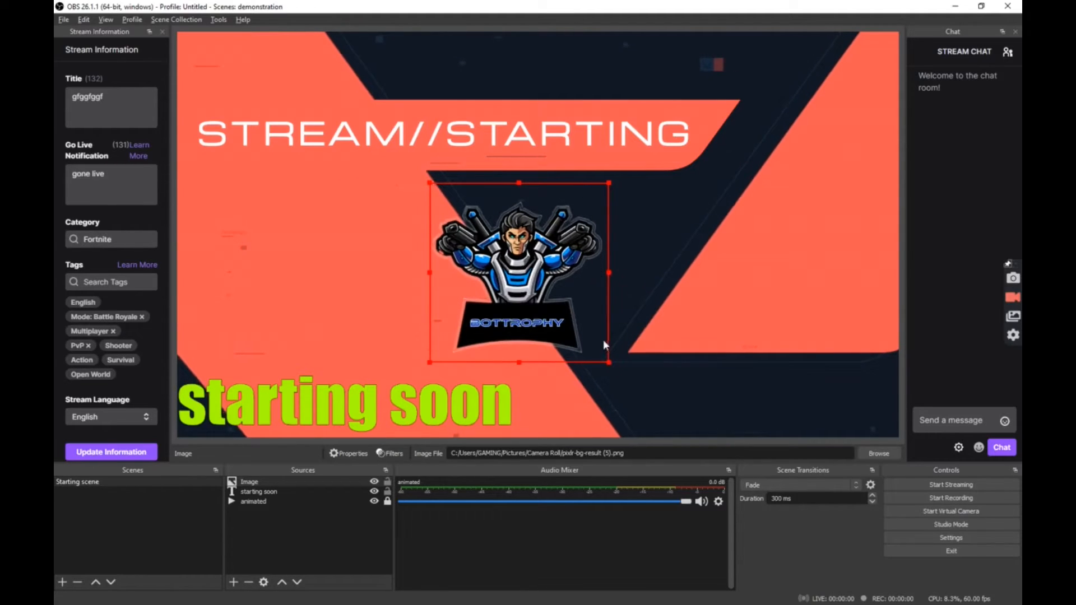
click(327, 247)
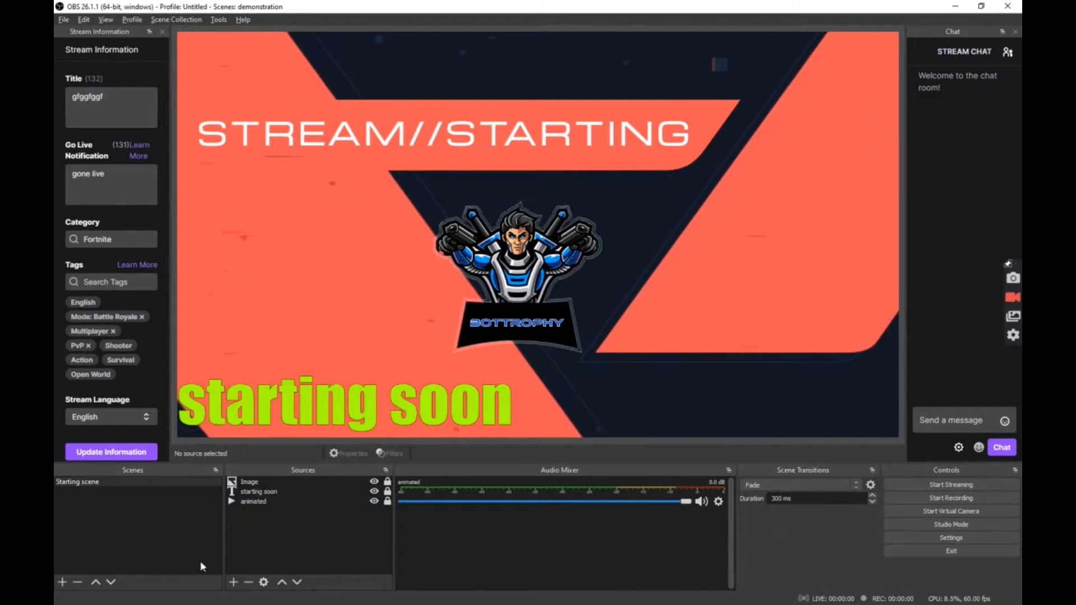
- Add a Media Source playing the Lalala twitch alert sound from the Music folder
click(234, 582)
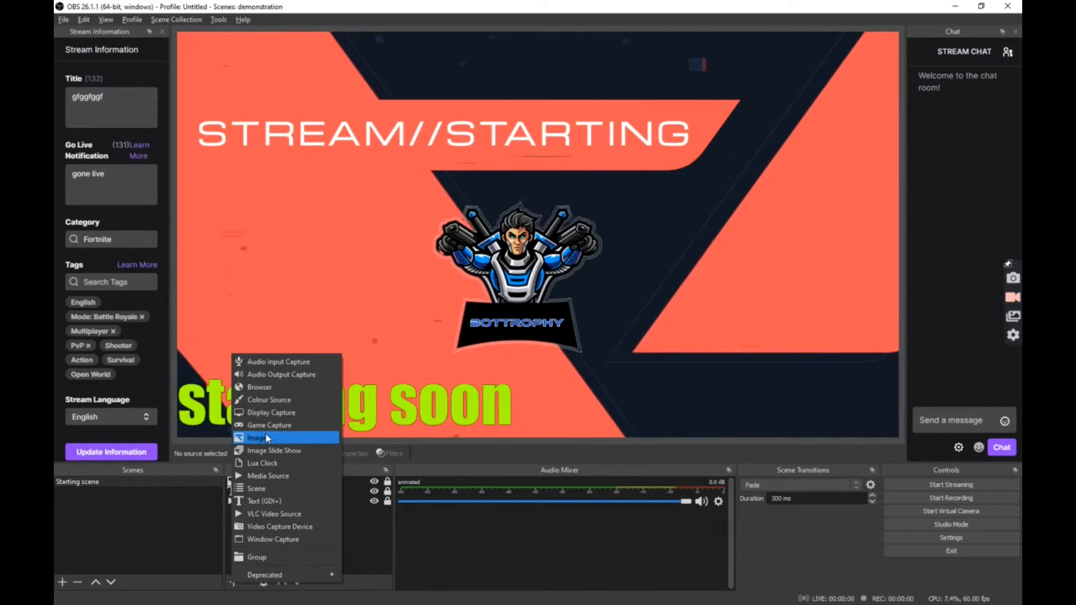
click(259, 475)
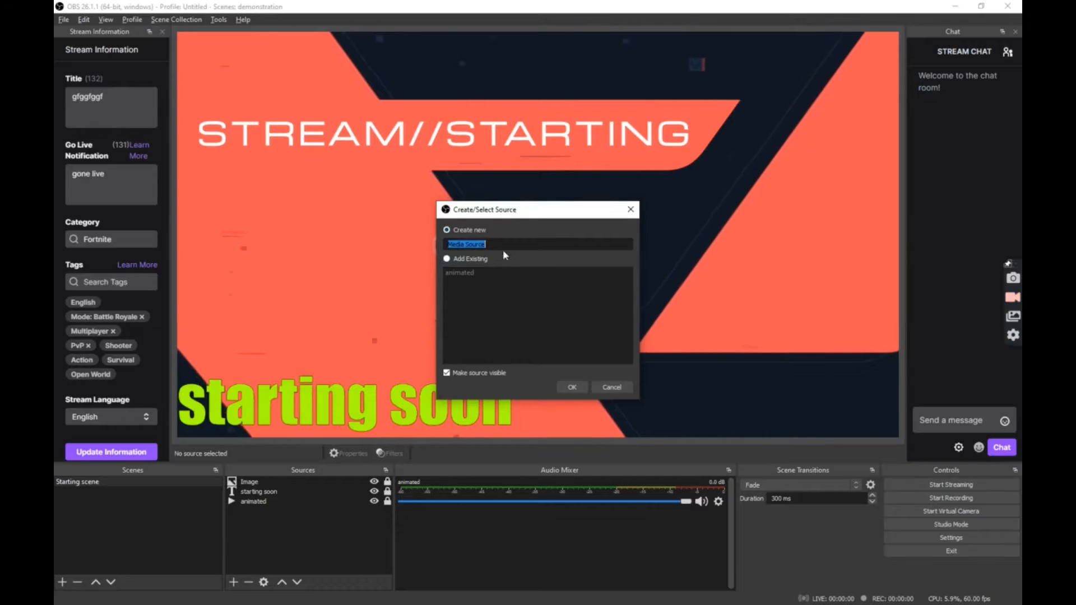
click(571, 386)
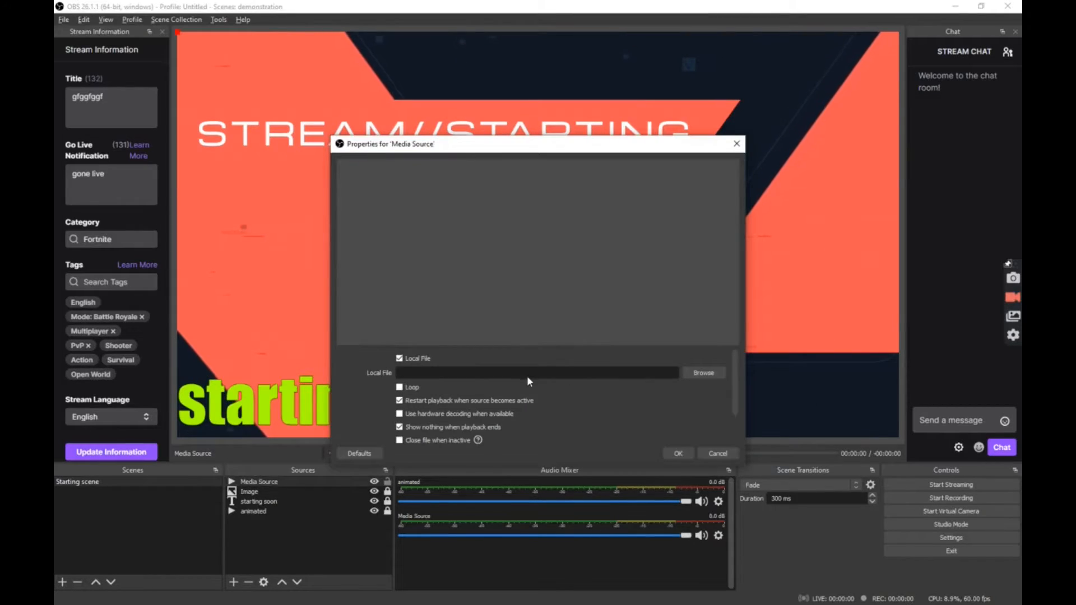
click(704, 372)
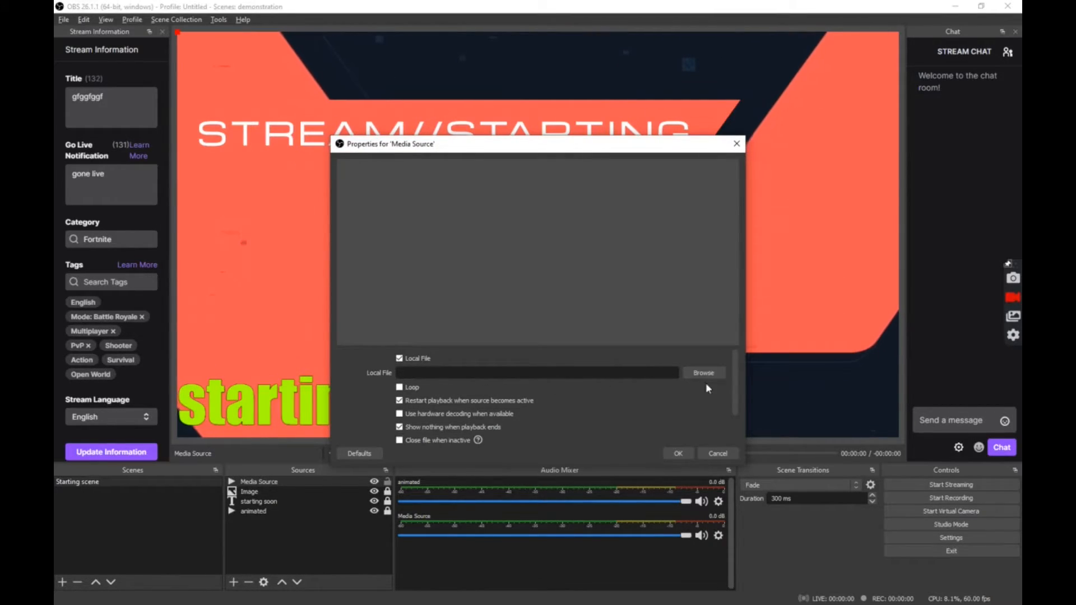
scroll(407, 371, down, 2)
click(374, 353)
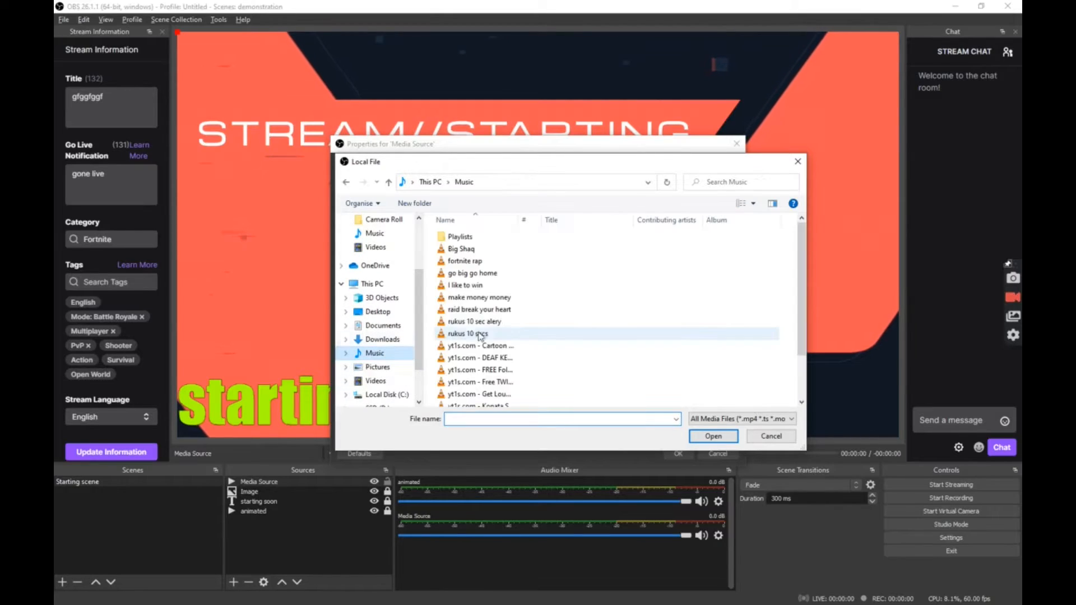
click(487, 364)
click(713, 436)
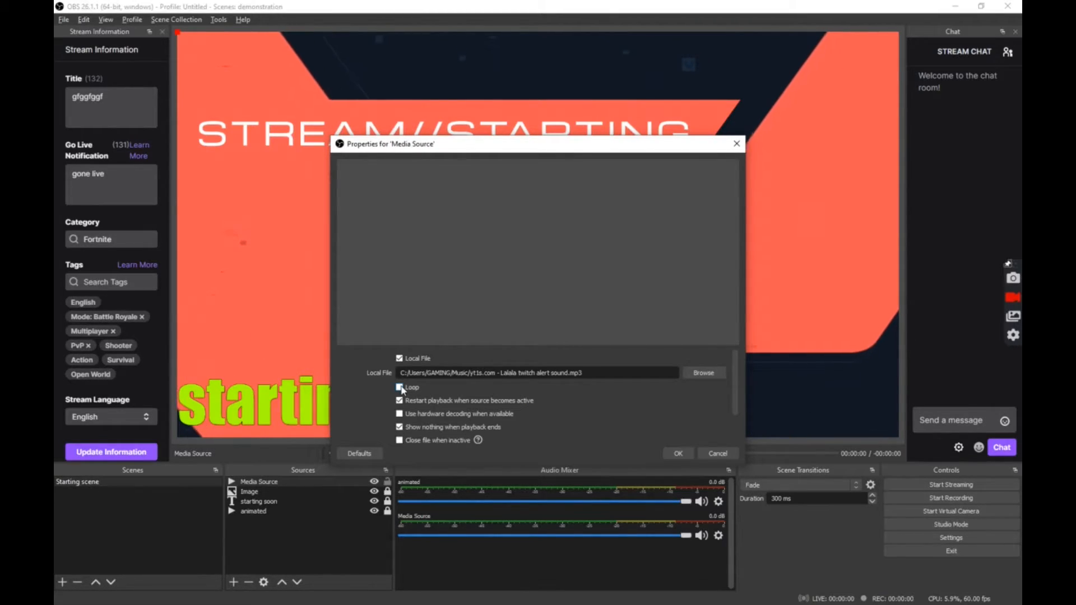
click(679, 453)
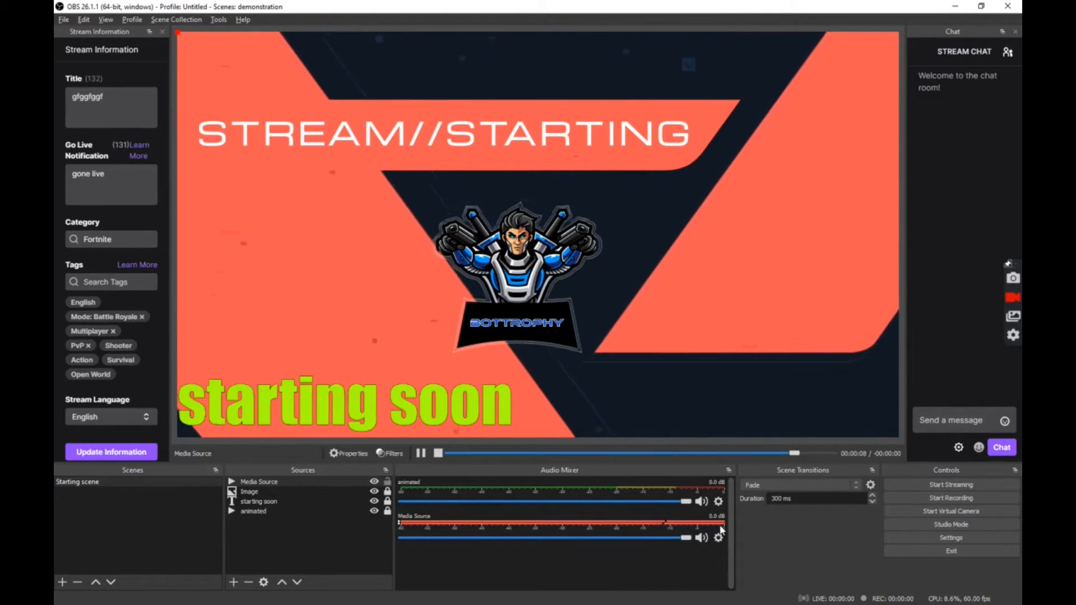
- Lower the Media Source volume to -5.7 dB and add a new scene named 'brb'
drag(687, 540, 619, 538)
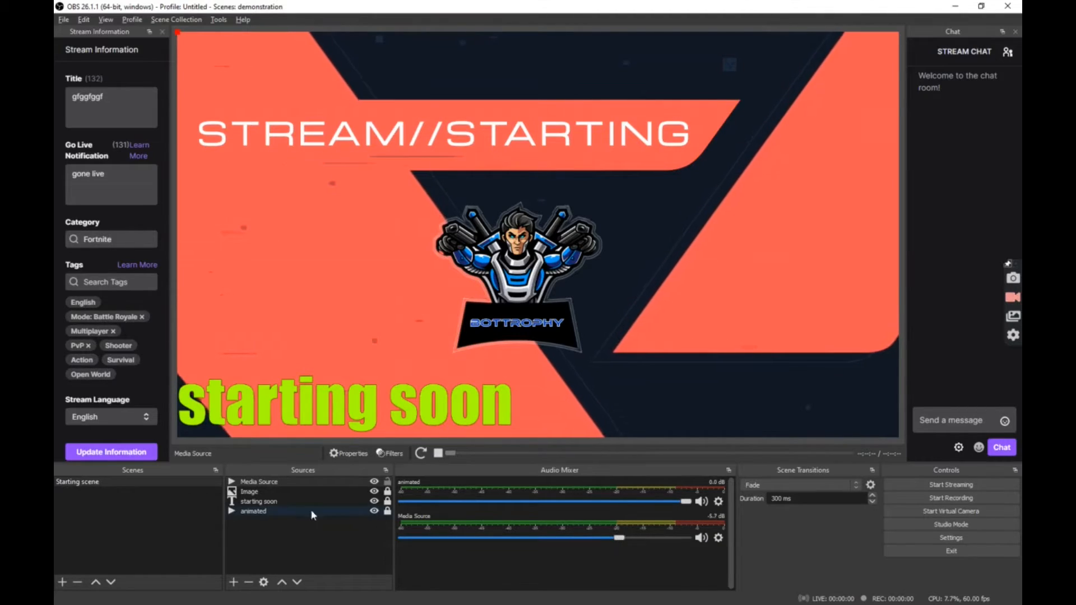
click(283, 493)
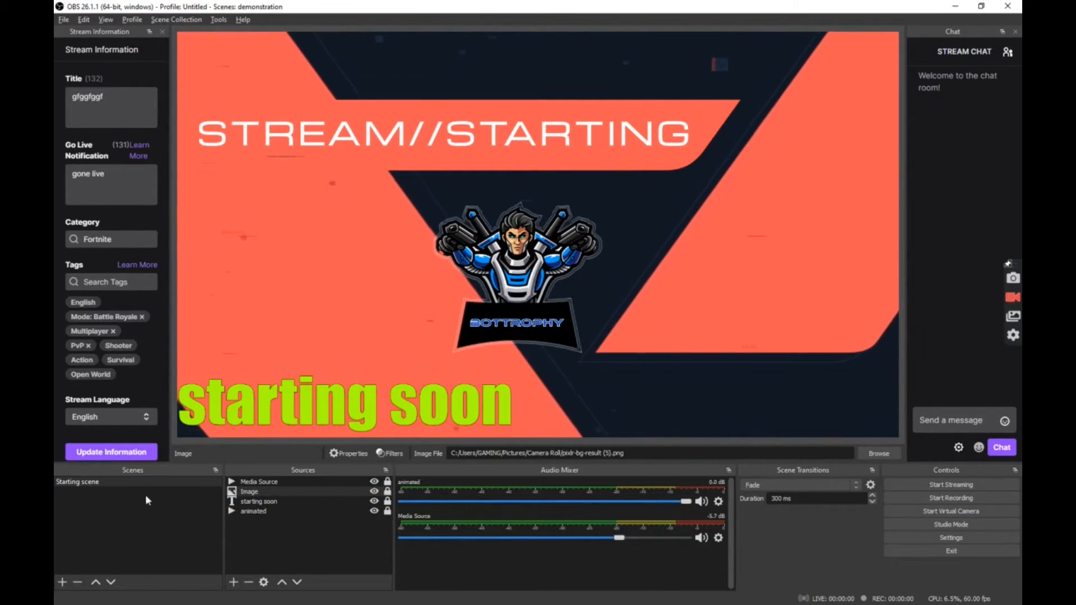
click(62, 582)
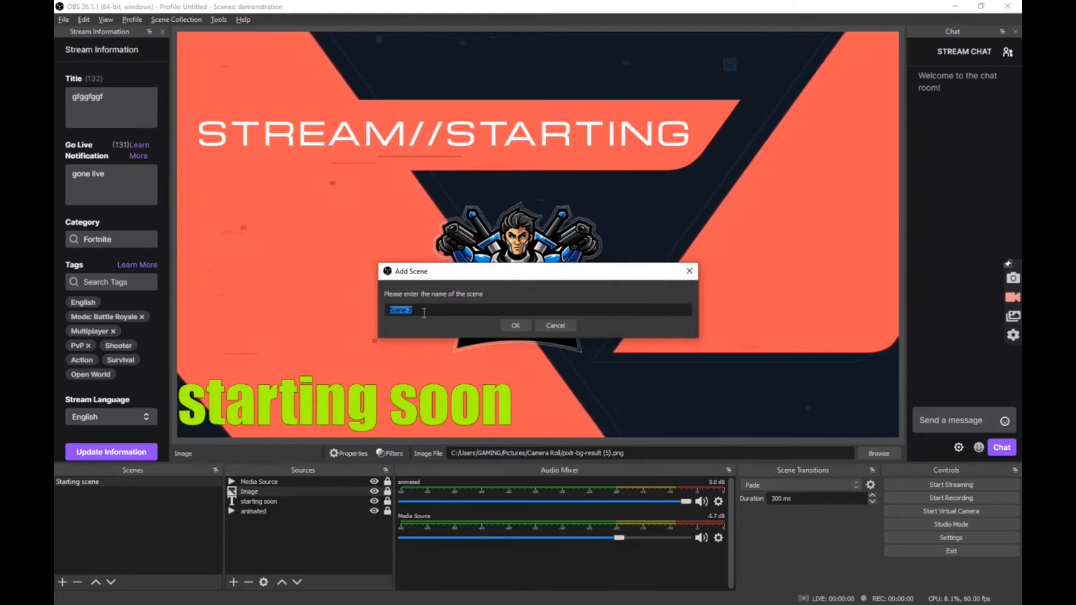
text(brb)
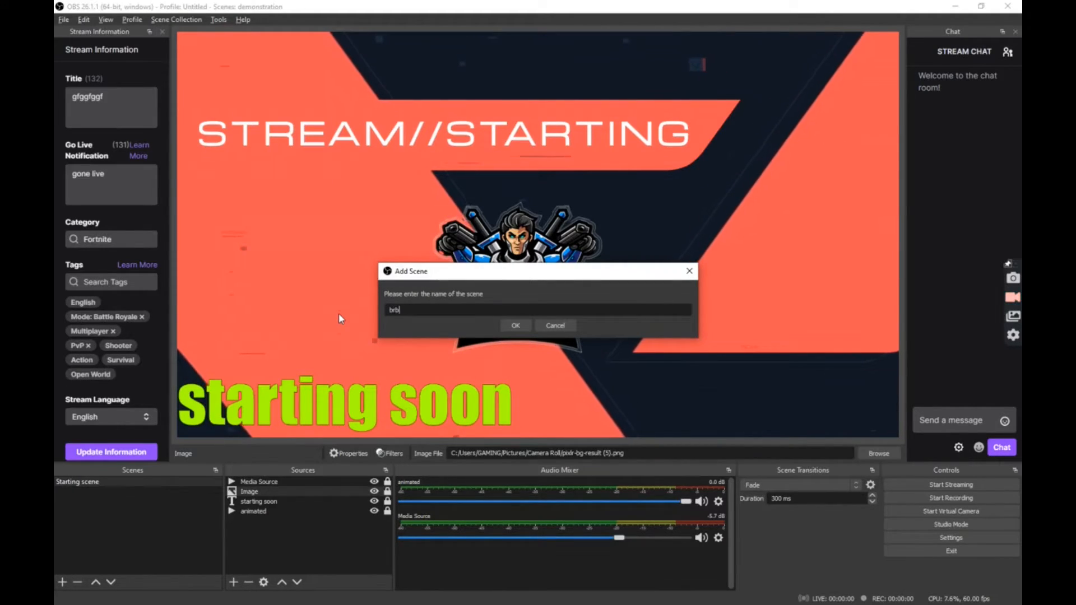
key(Return)
click(234, 582)
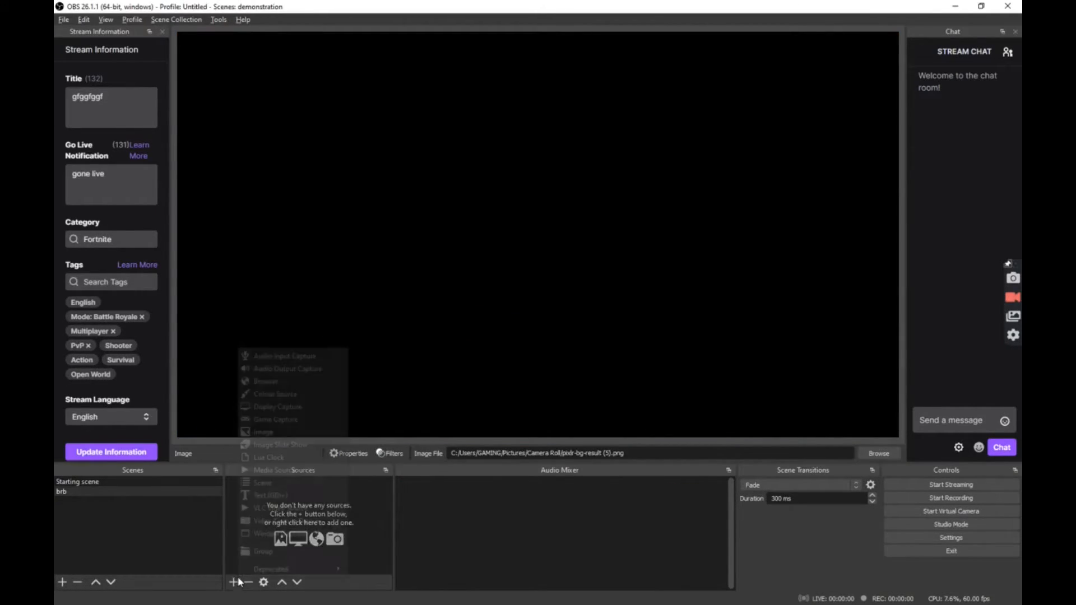
- Add an Image source named 'st' to the brb scene
click(286, 434)
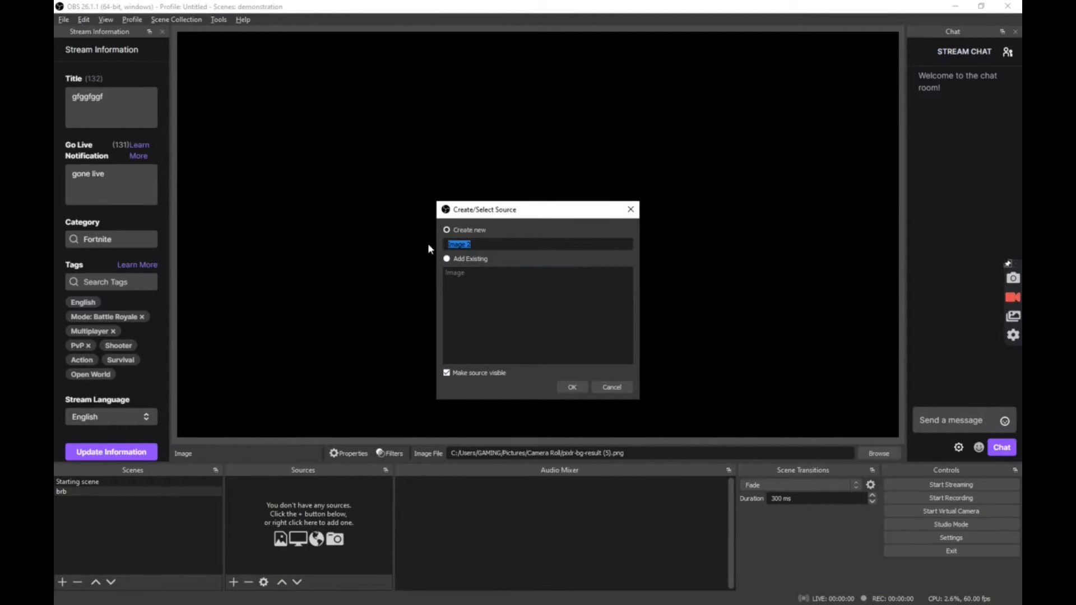
text(st)
click(572, 387)
click(702, 369)
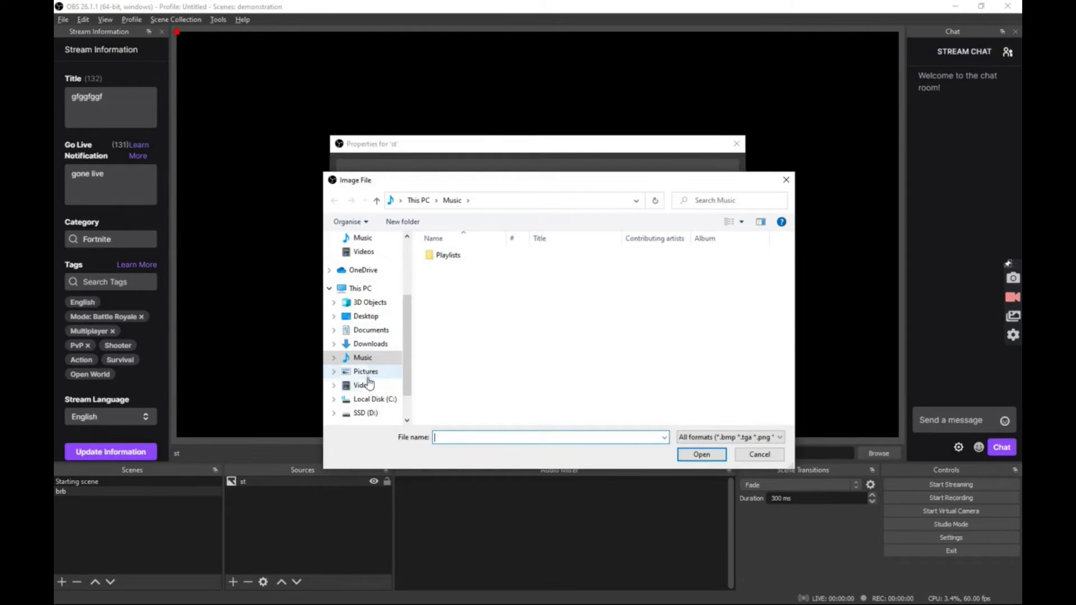
- Load Be-Right-Back_Background from the Valor Screens\Static\Backgrounds folder and lock the 'st' source
click(375, 399)
double_click(450, 316)
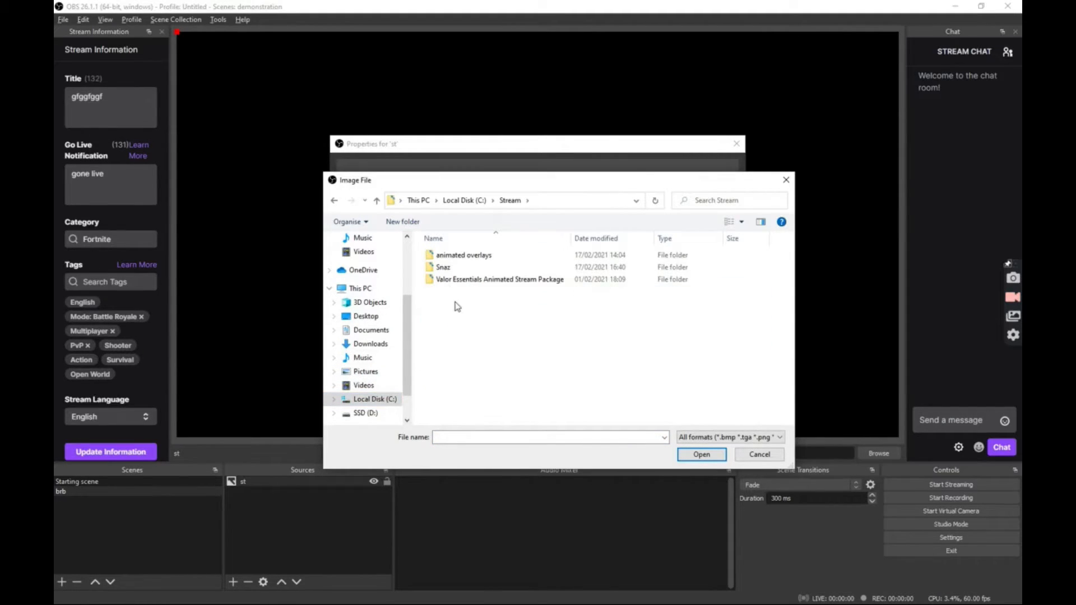
double_click(453, 280)
double_click(443, 329)
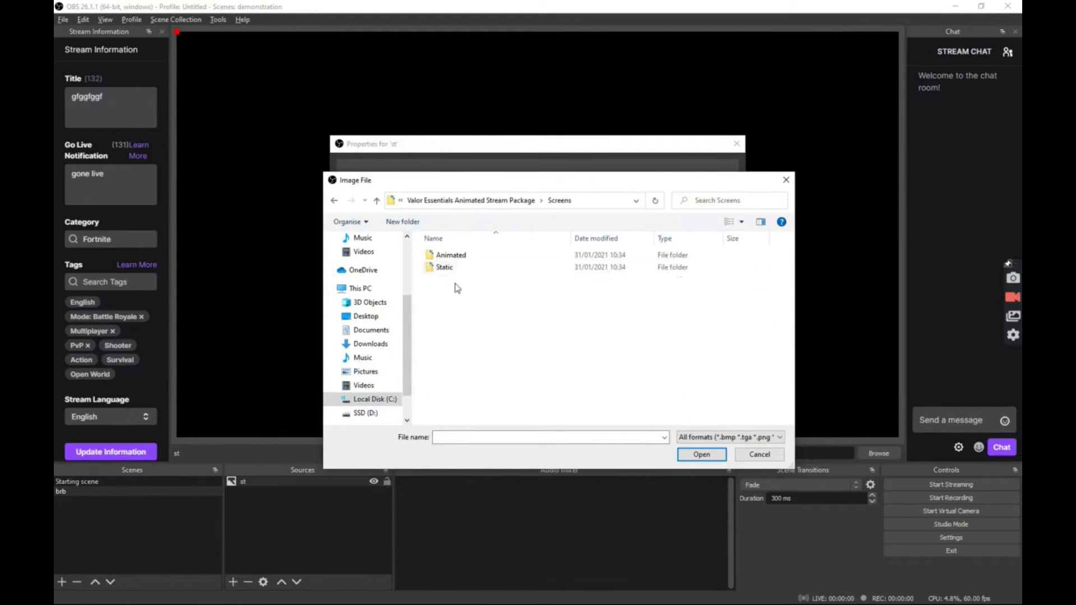
double_click(454, 269)
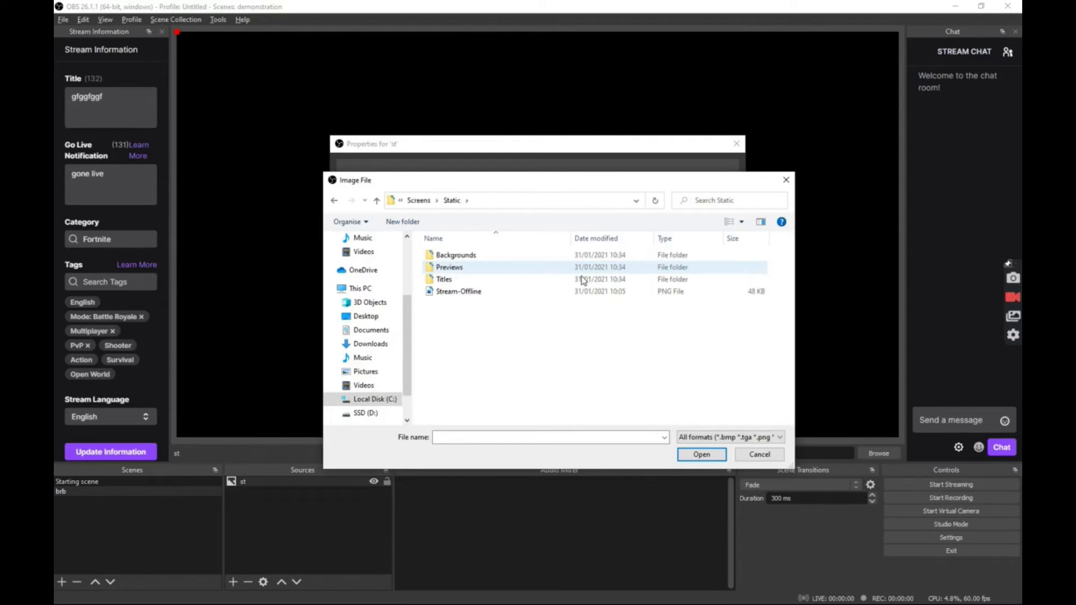
double_click(460, 255)
click(460, 269)
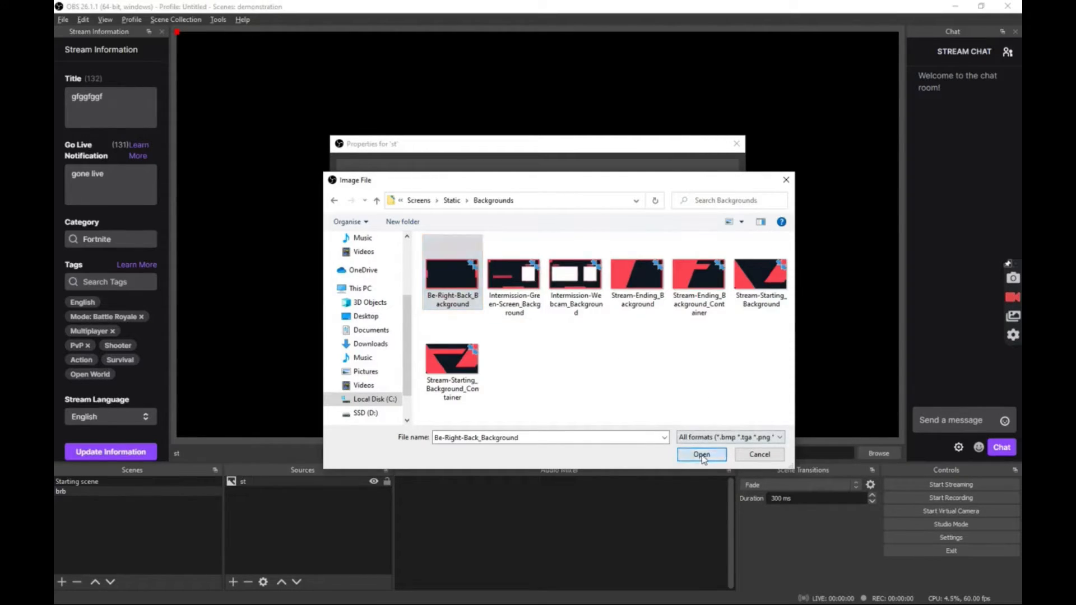
click(701, 454)
click(672, 454)
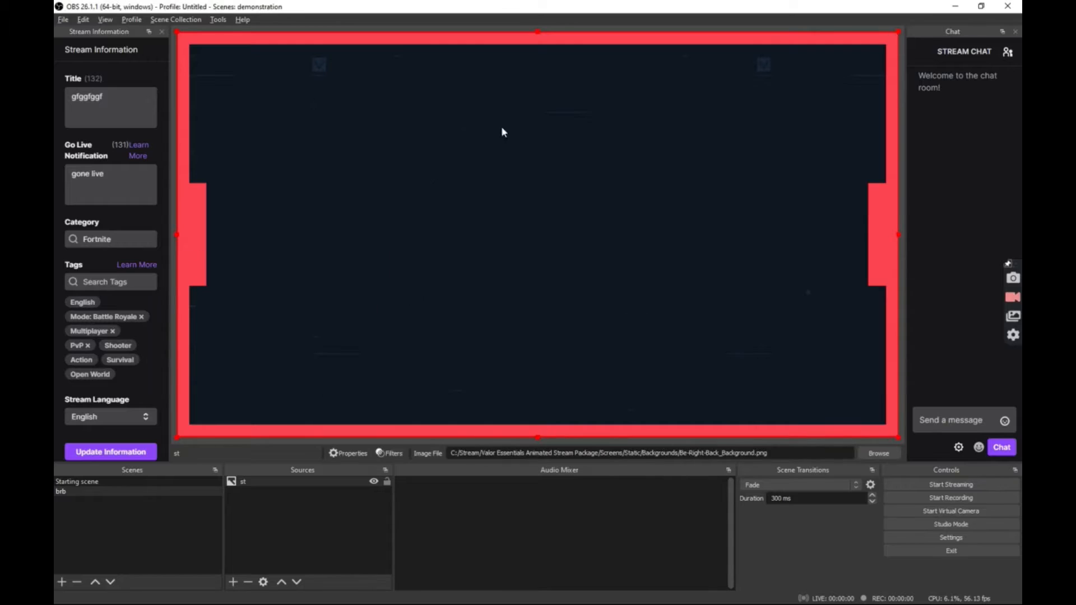
click(387, 482)
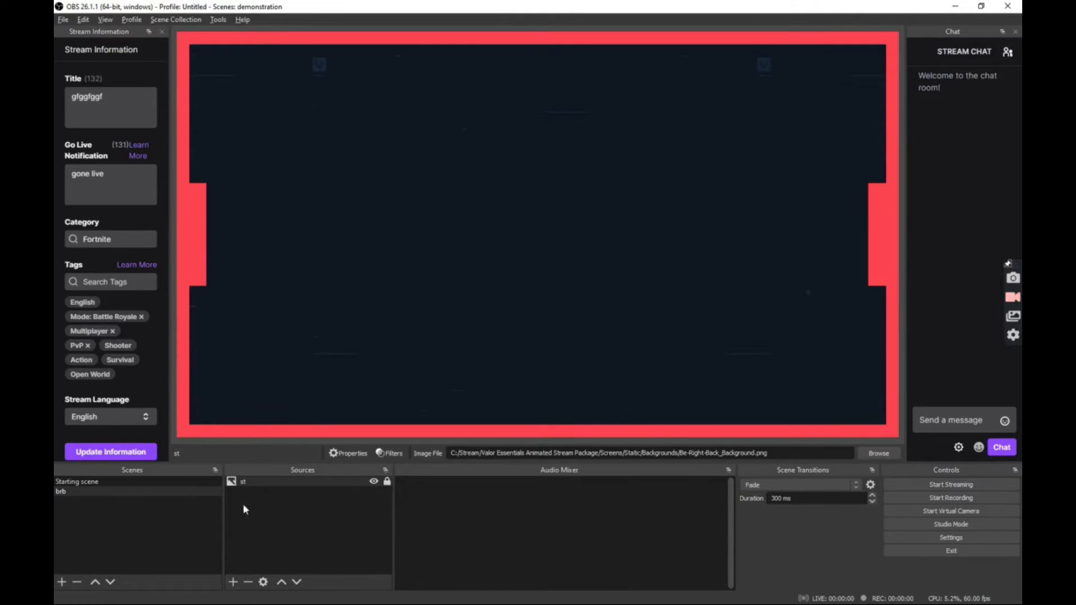
click(126, 482)
click(122, 492)
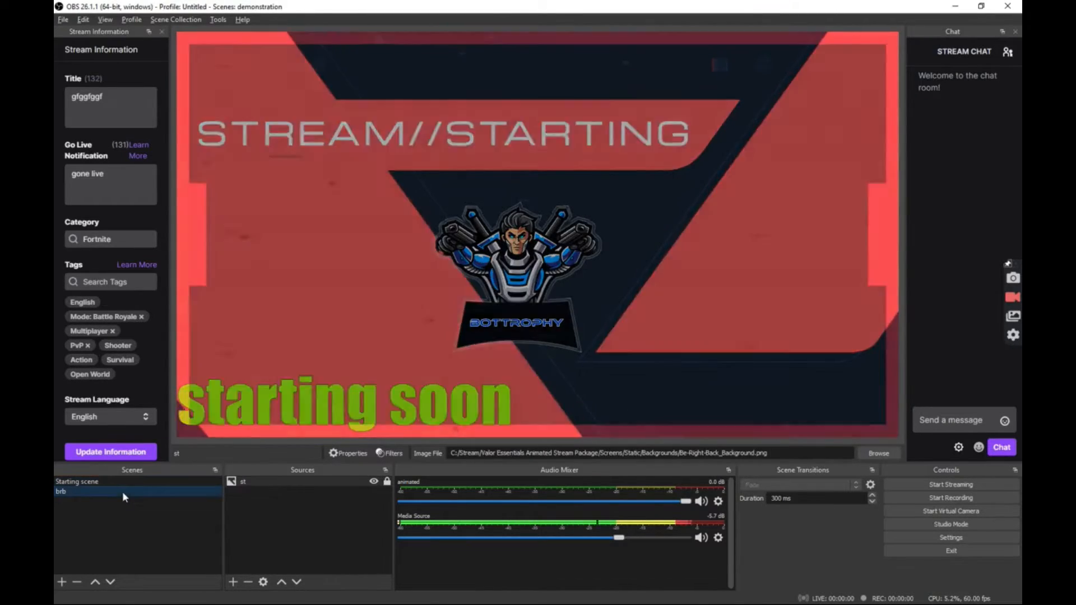
click(123, 483)
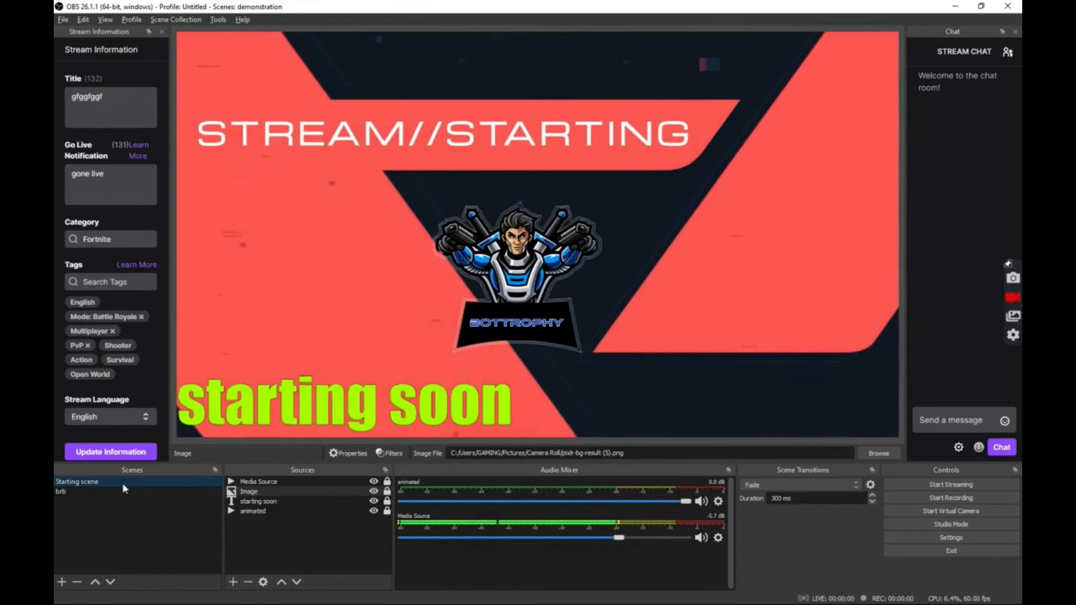
click(115, 492)
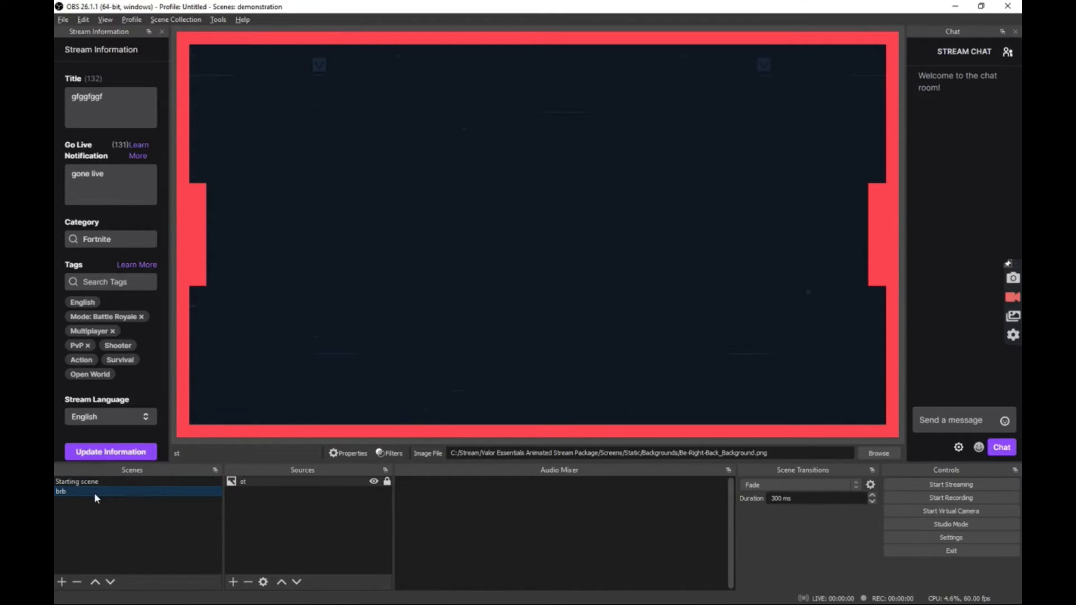
click(233, 583)
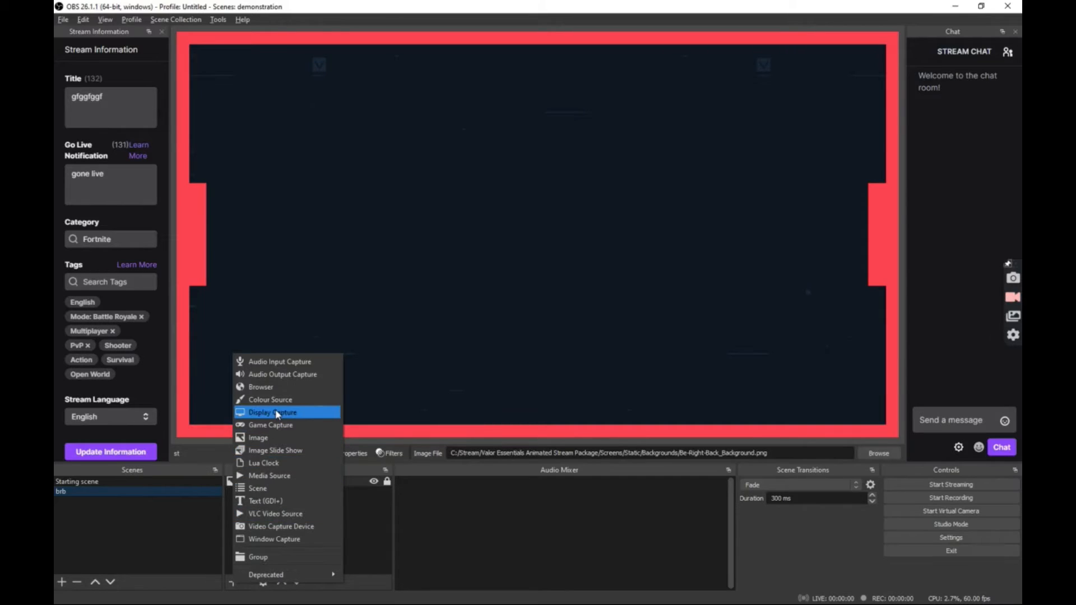
click(188, 536)
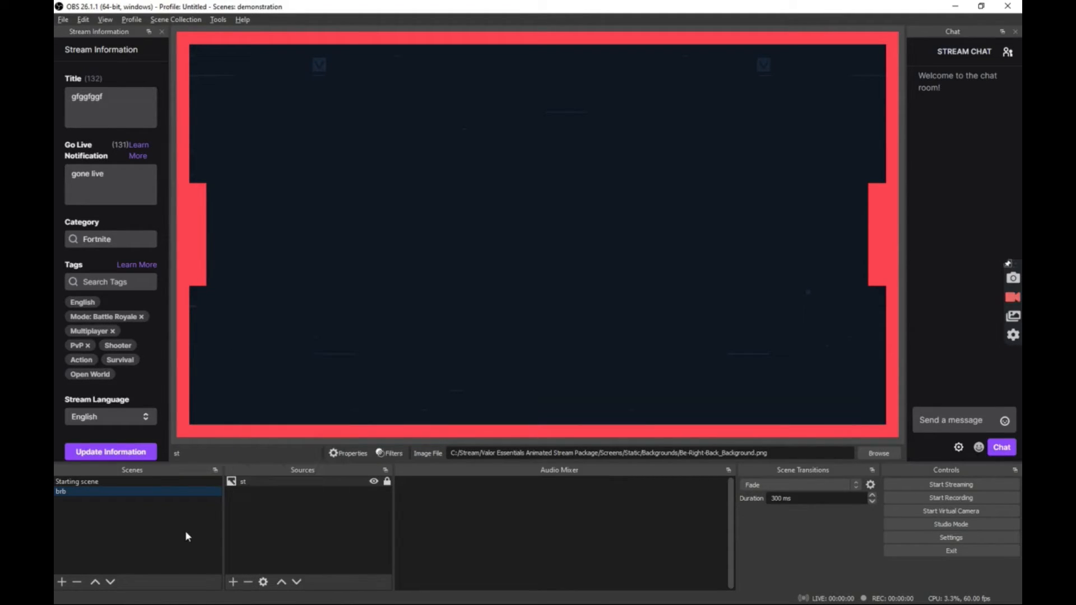
- Add a new scene named 'main'
click(62, 582)
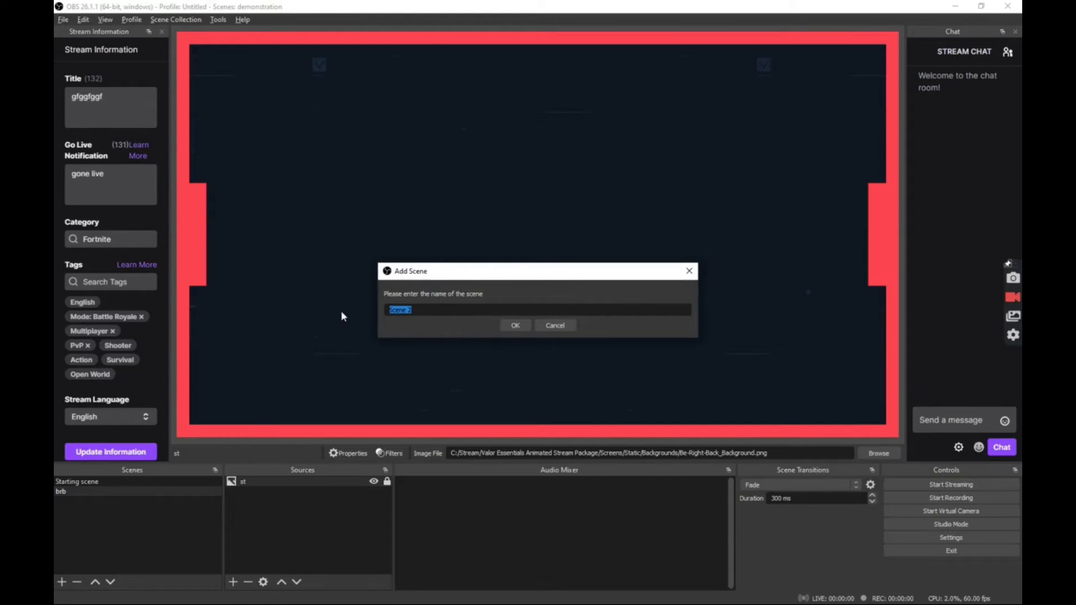
text(main)
key(Return)
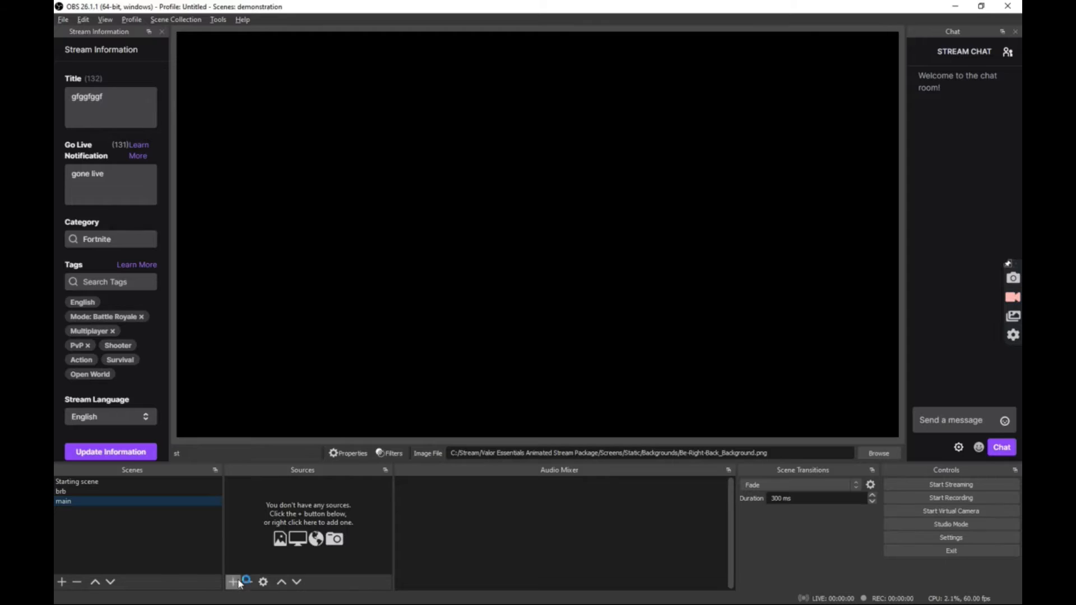
- Add a Game Capture source set to Capture specific window mode
click(238, 583)
click(281, 423)
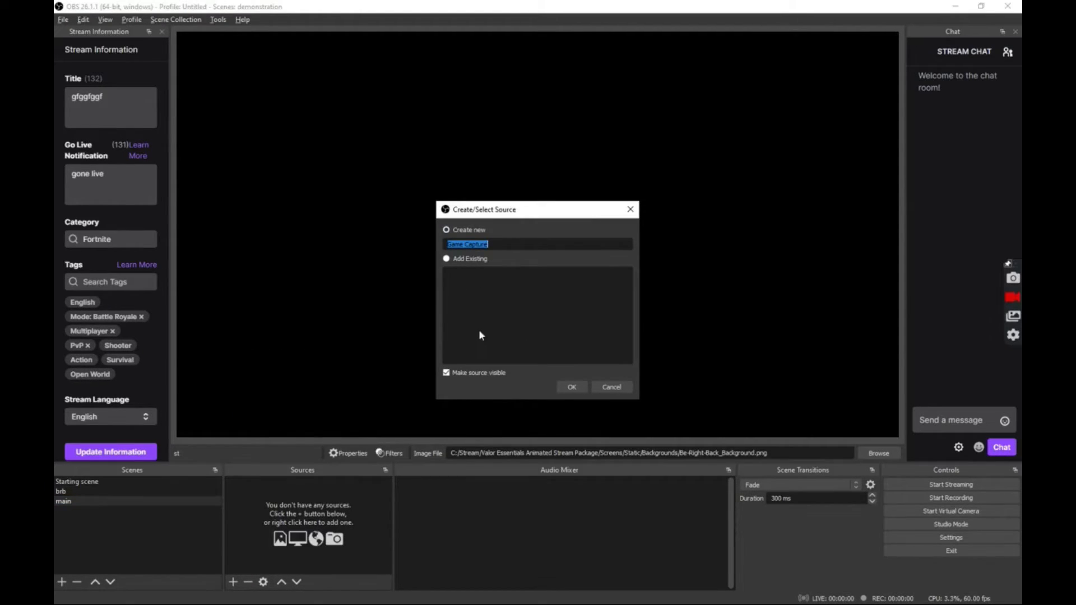
click(569, 388)
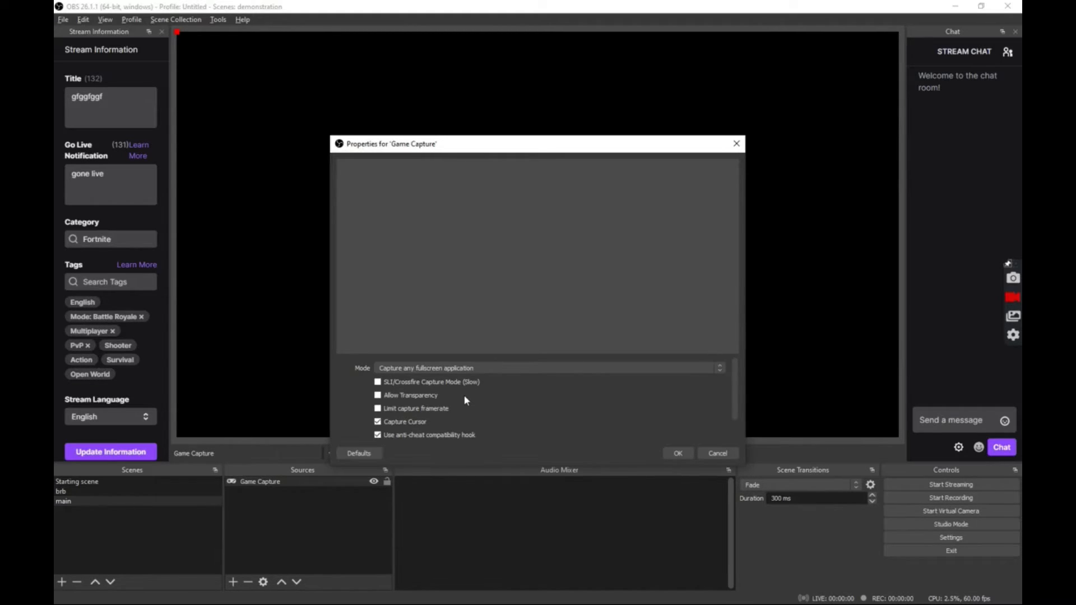
click(459, 369)
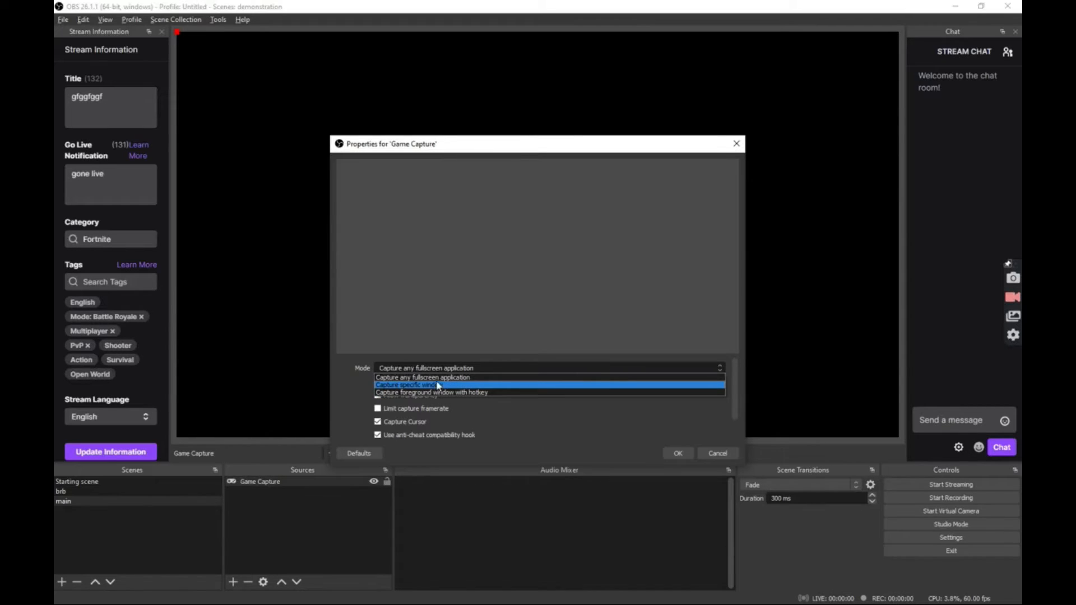
click(433, 385)
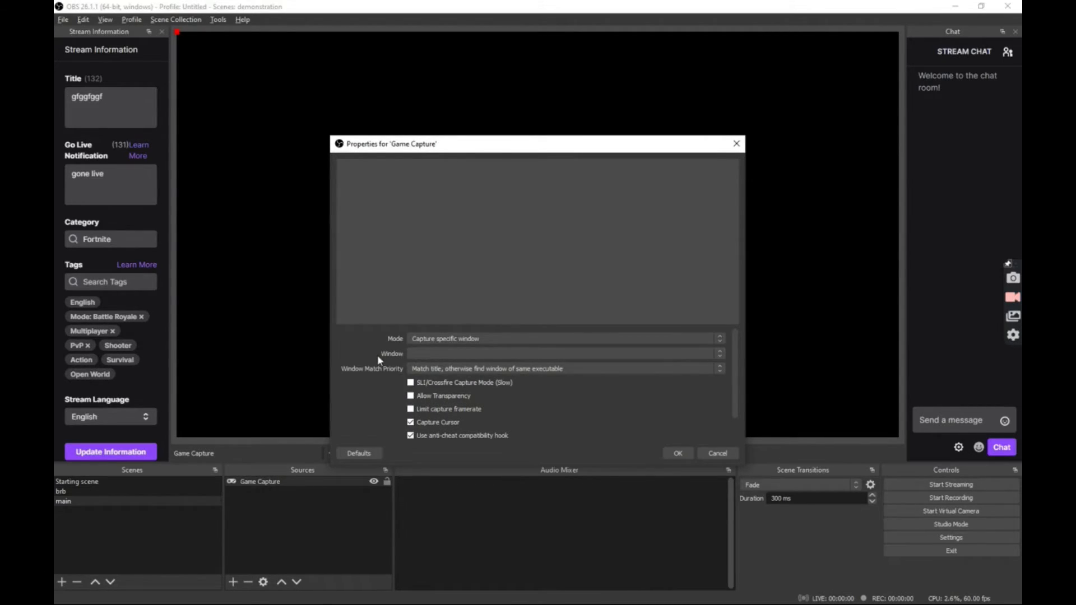
click(408, 354)
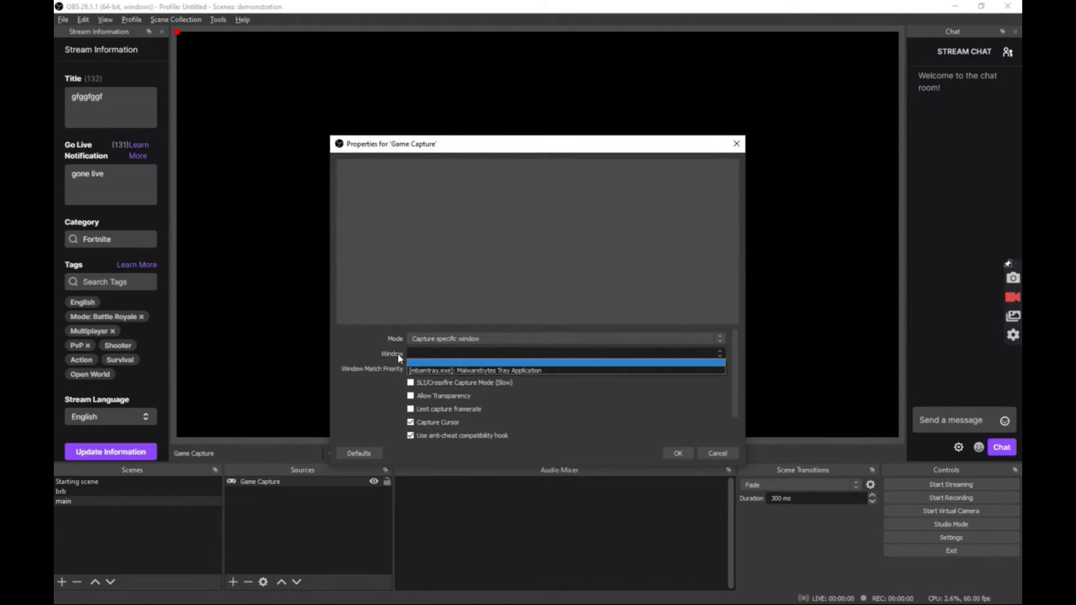
click(428, 371)
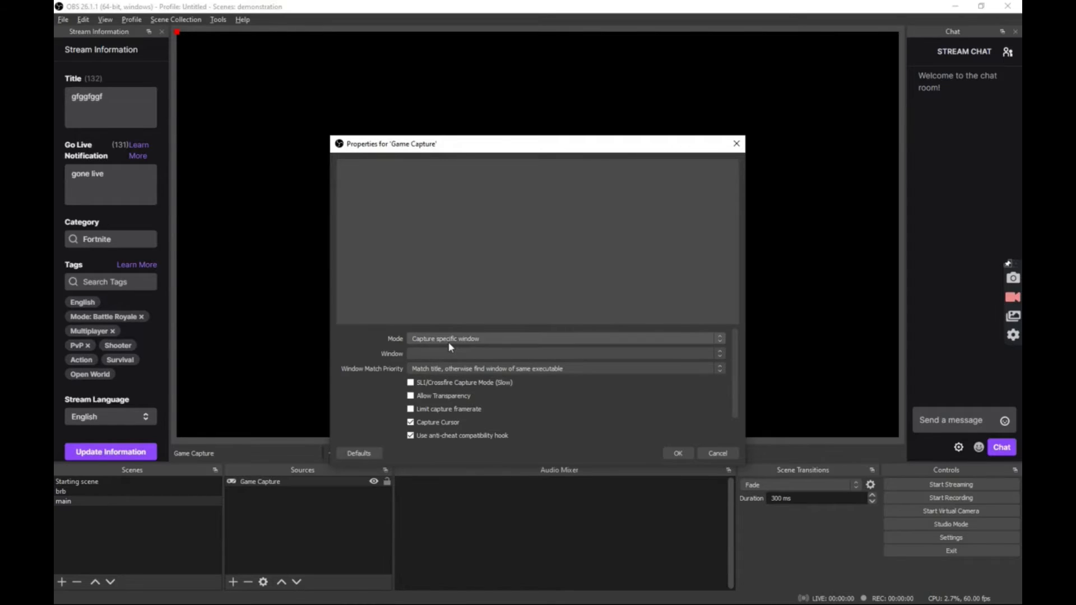
click(682, 450)
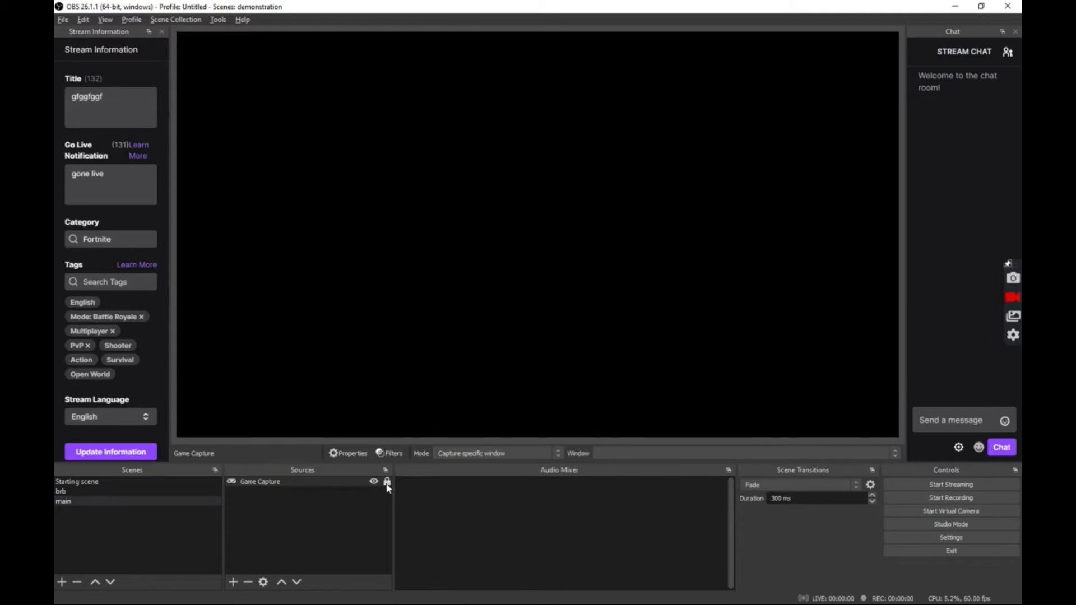
- Add an Image source to the main scene loading Pictures > bottrophy.png
click(232, 583)
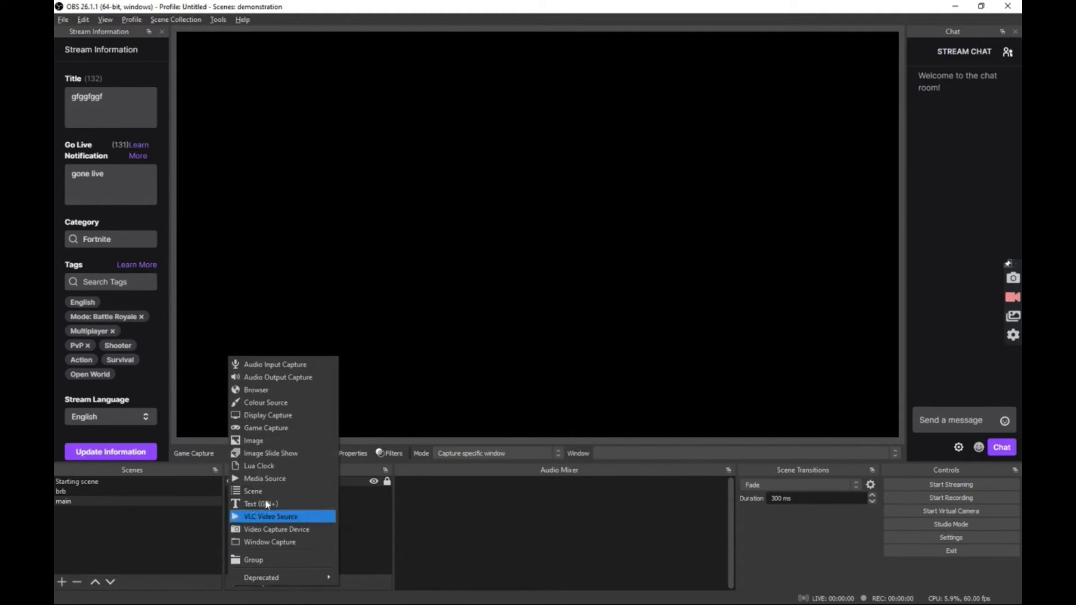
click(265, 444)
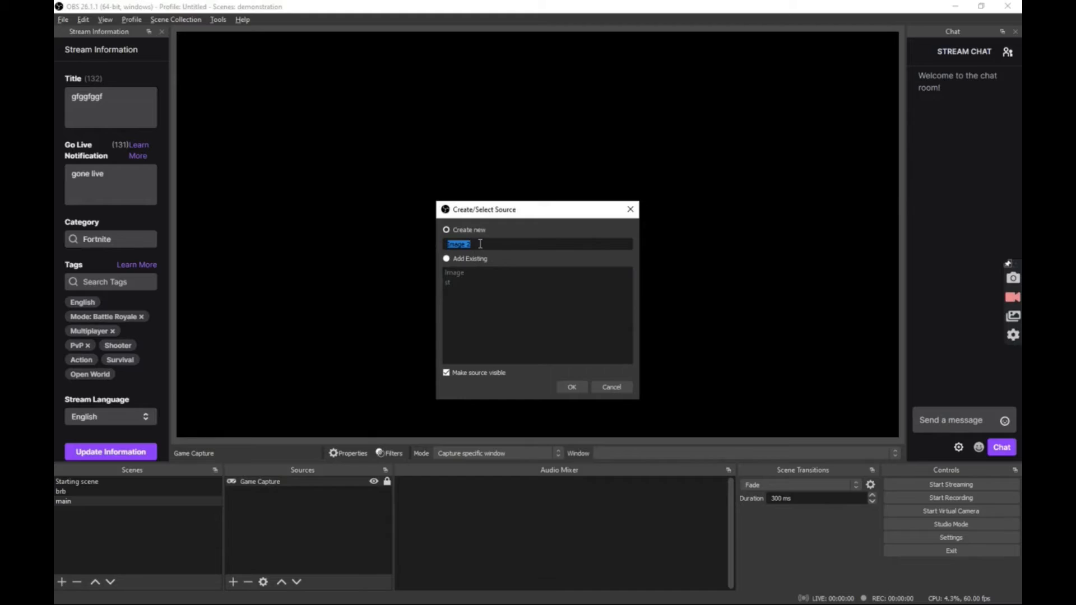
click(562, 385)
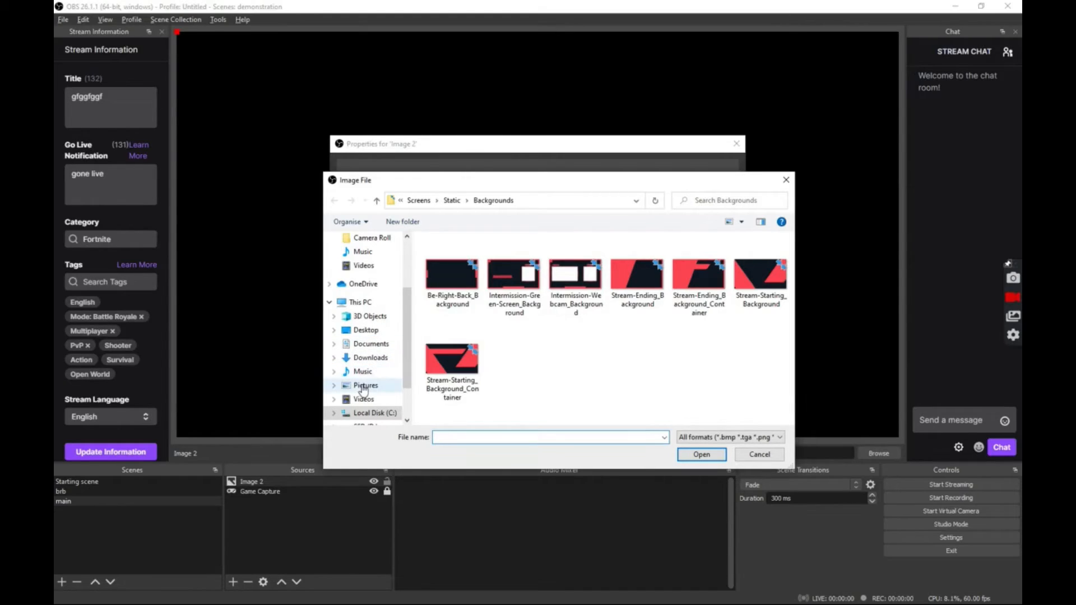
click(364, 387)
click(443, 362)
click(701, 455)
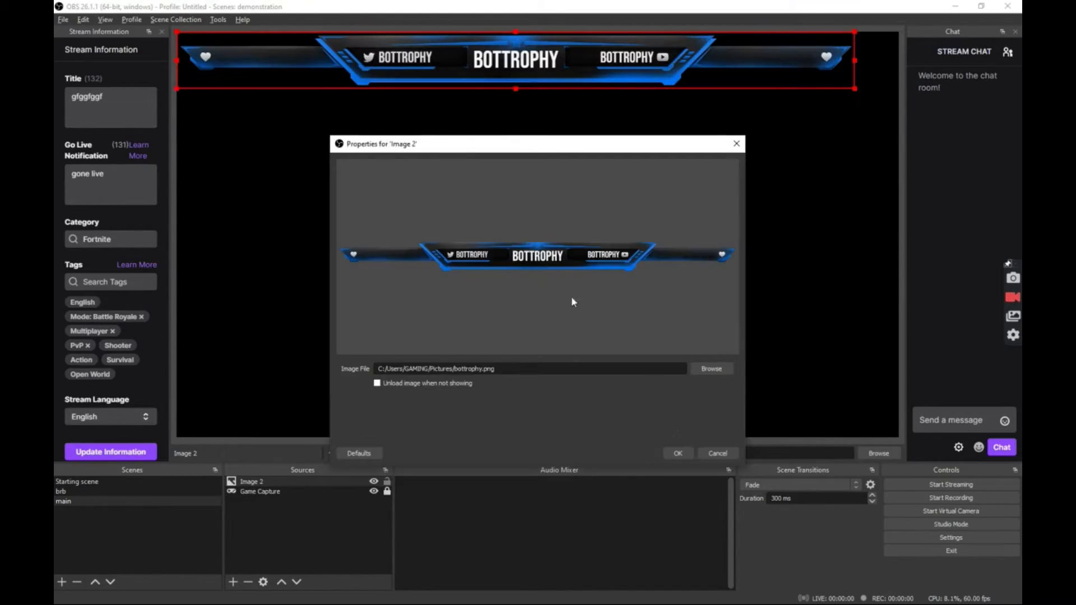
click(677, 453)
- Shift and stretch the BOTTROPHY banner across the top of the preview
drag(852, 55, 877, 56)
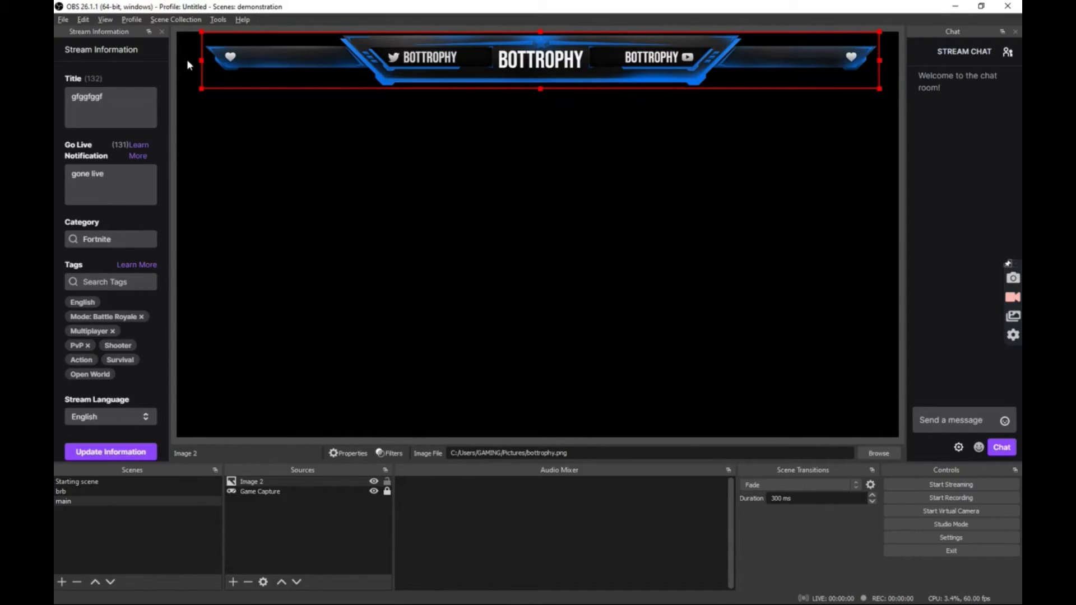
drag(202, 60, 185, 58)
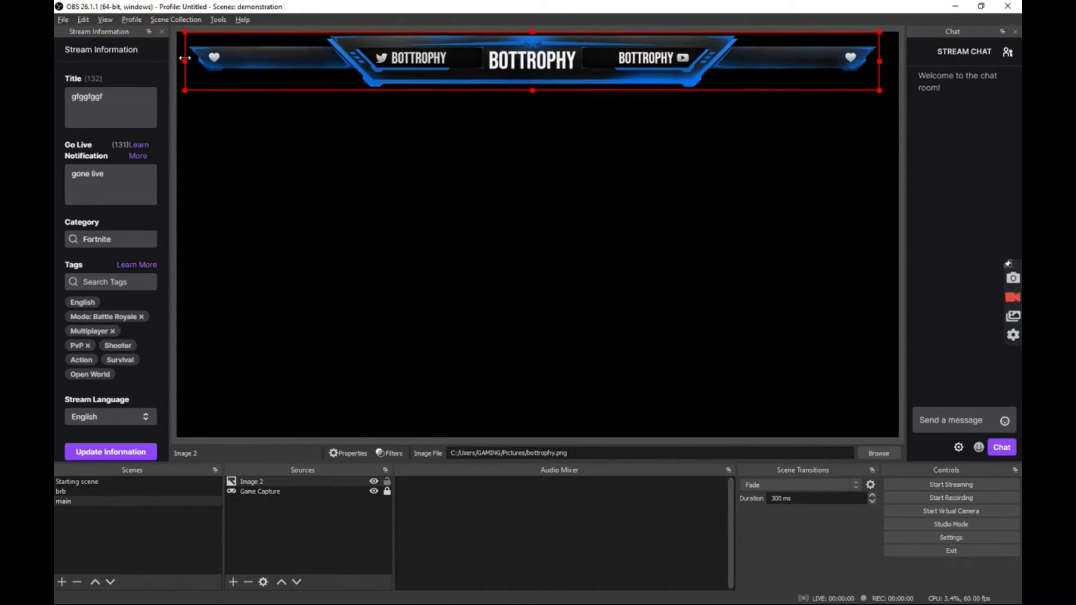
click(393, 239)
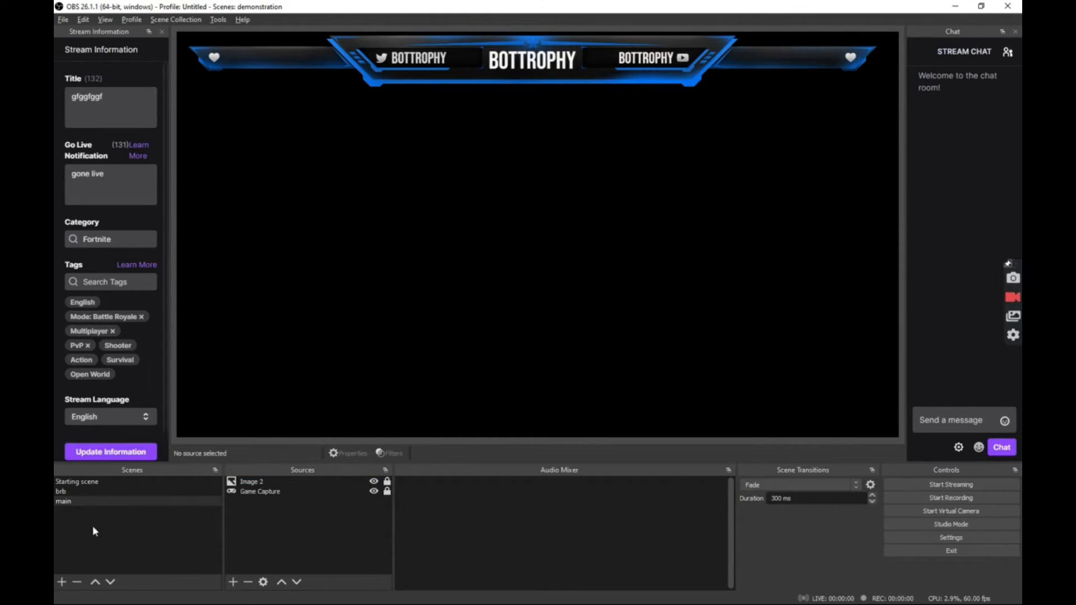
- In the Starting scene, move the Image logo below 'starting soon', just above animated, then return to main
click(155, 480)
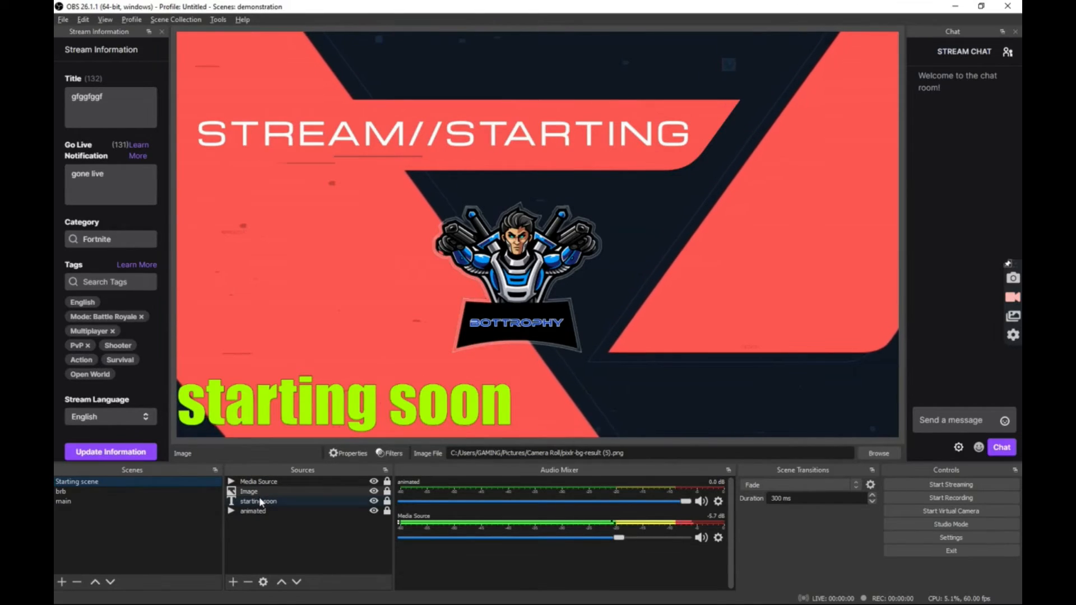
click(231, 492)
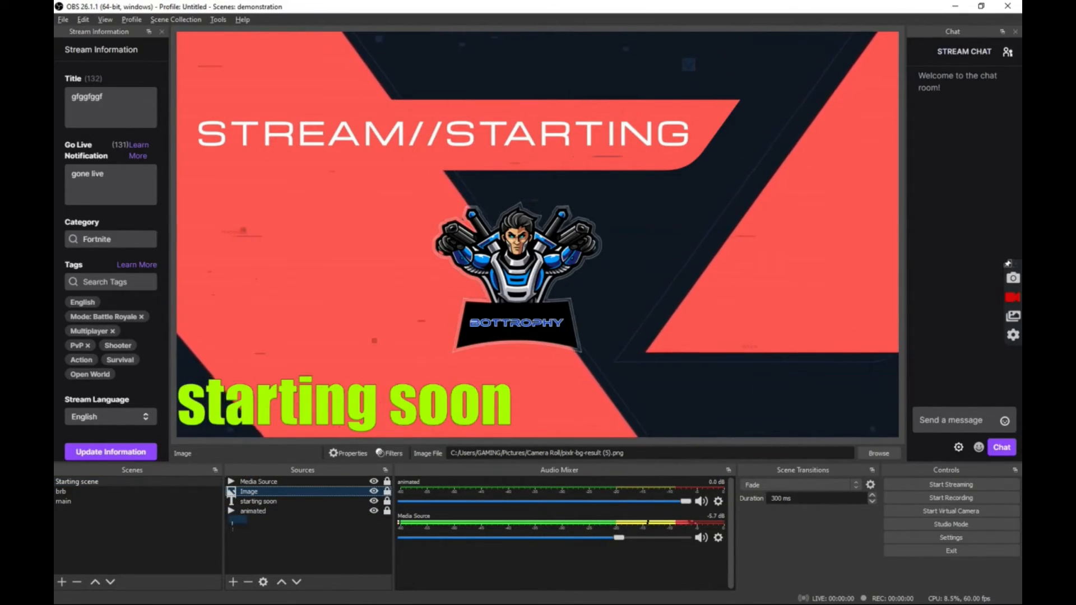
drag(231, 492, 258, 519)
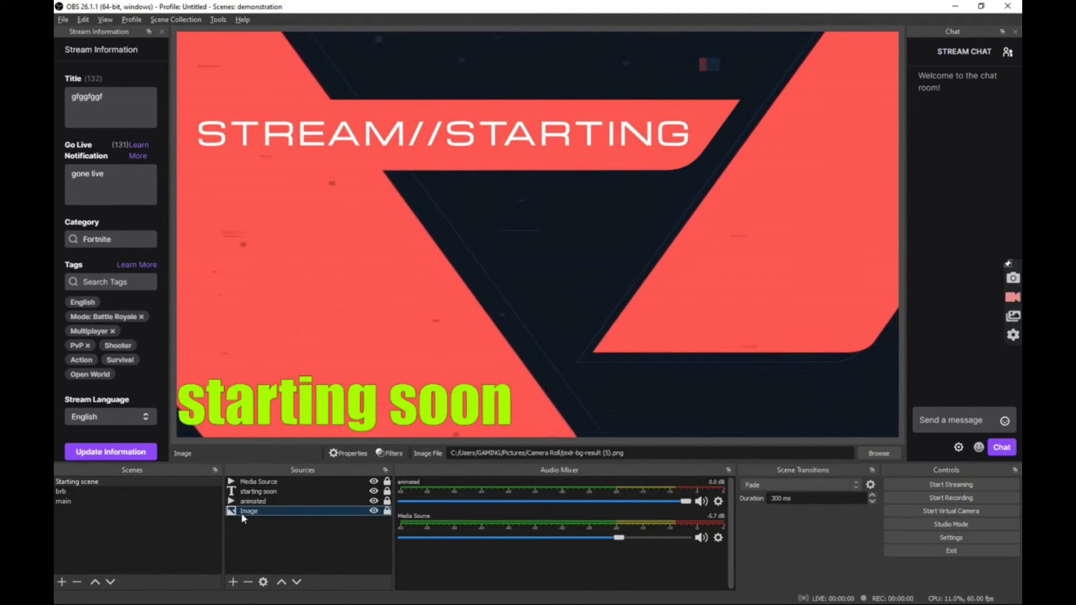
drag(241, 512, 230, 491)
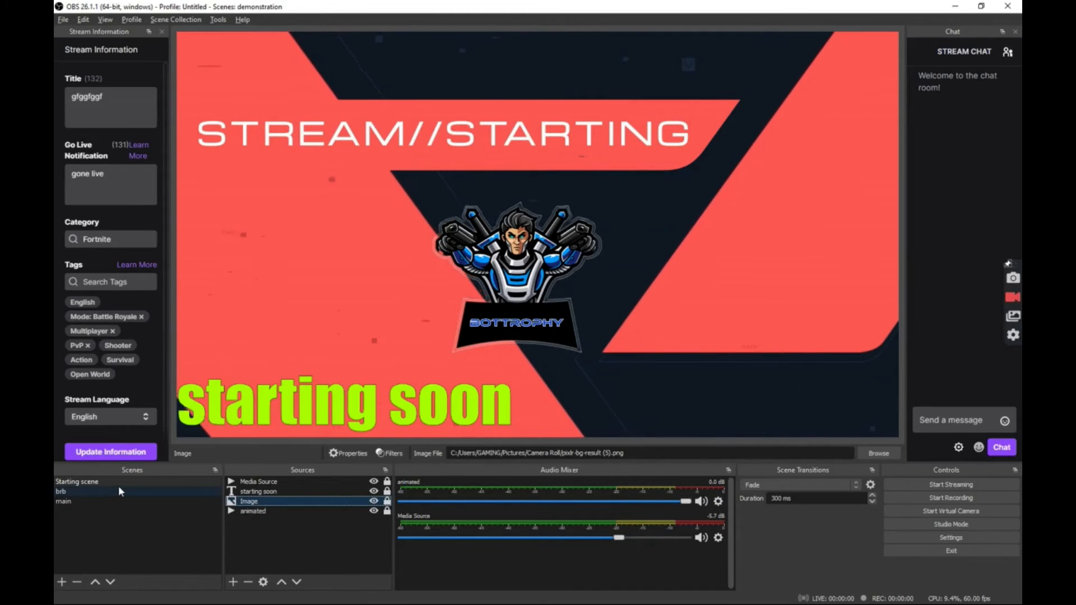
click(79, 501)
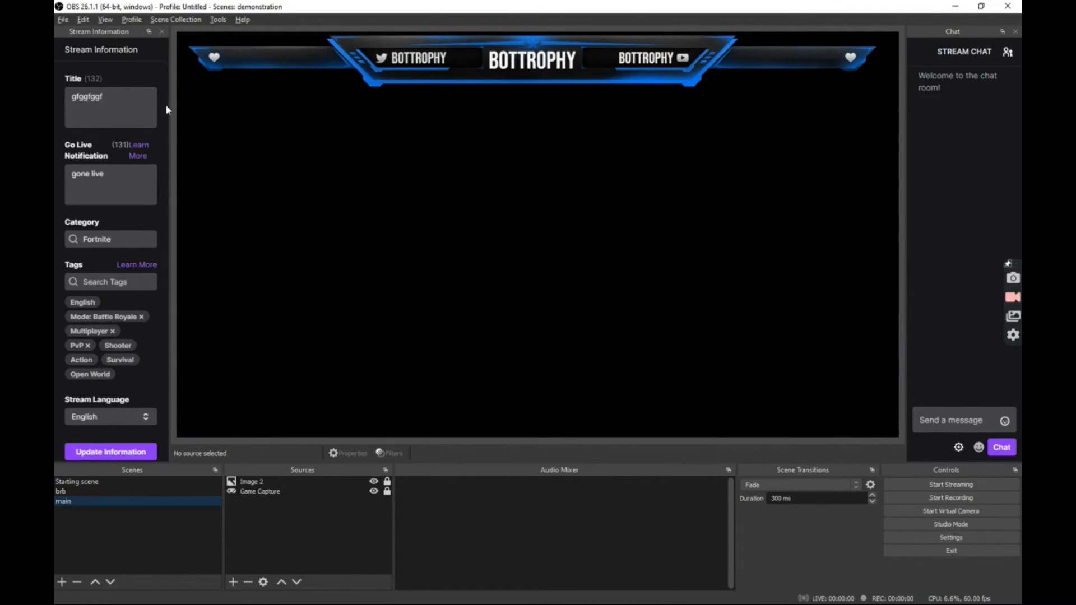
- Replace the stream title with 'fddfhf' and the go-live notification with 'went live'
click(118, 102)
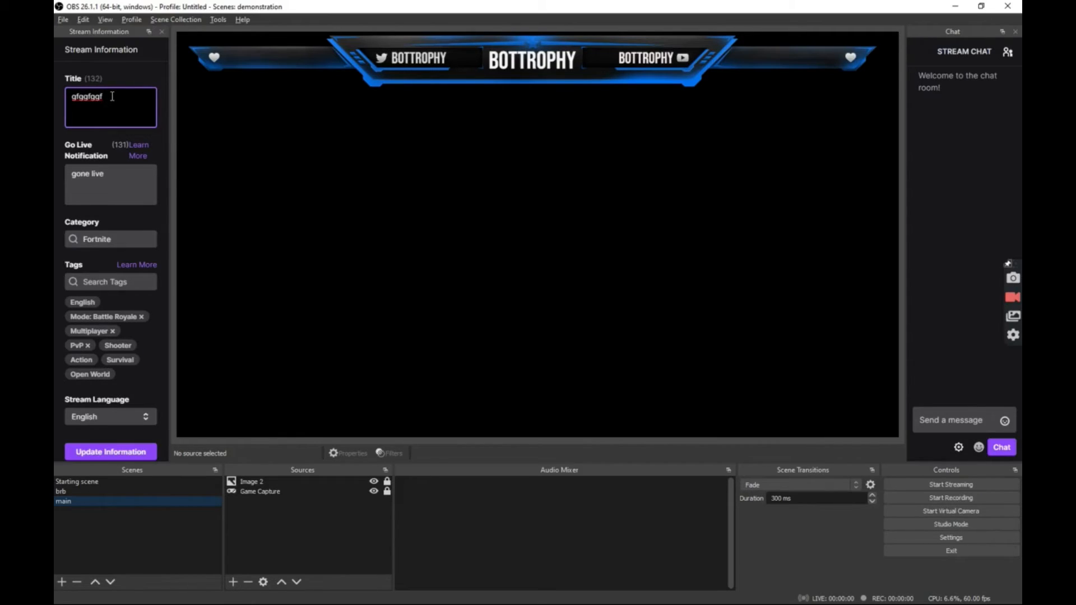
key(ctrl+a)
text(fdd)
click(107, 176)
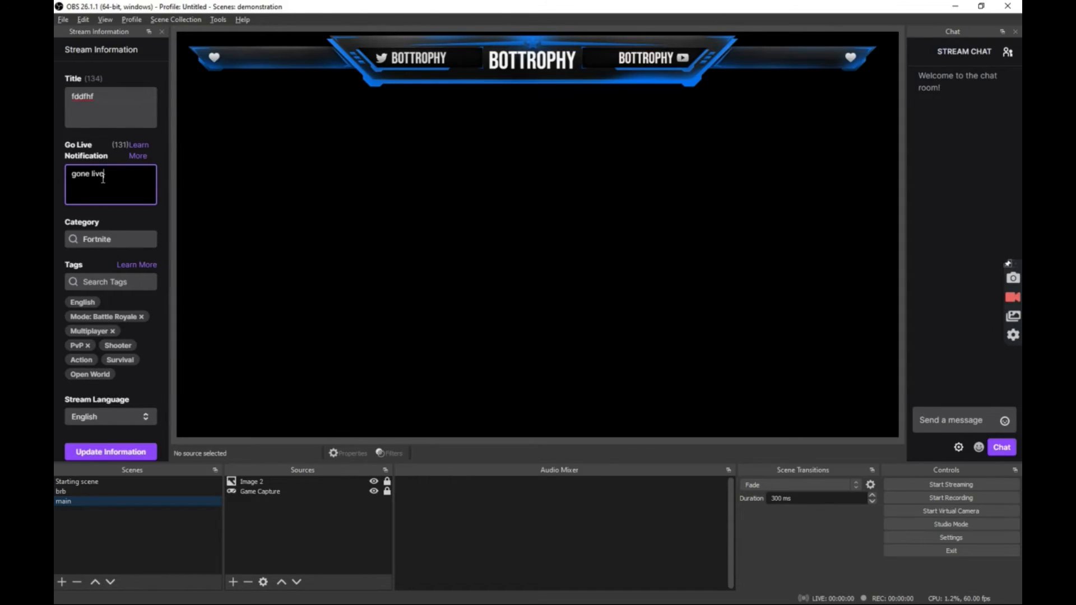
drag(103, 178, 71, 182)
text(went live)
- Change the category from Fortnite to Apex Legends and submit the stream information
click(145, 239)
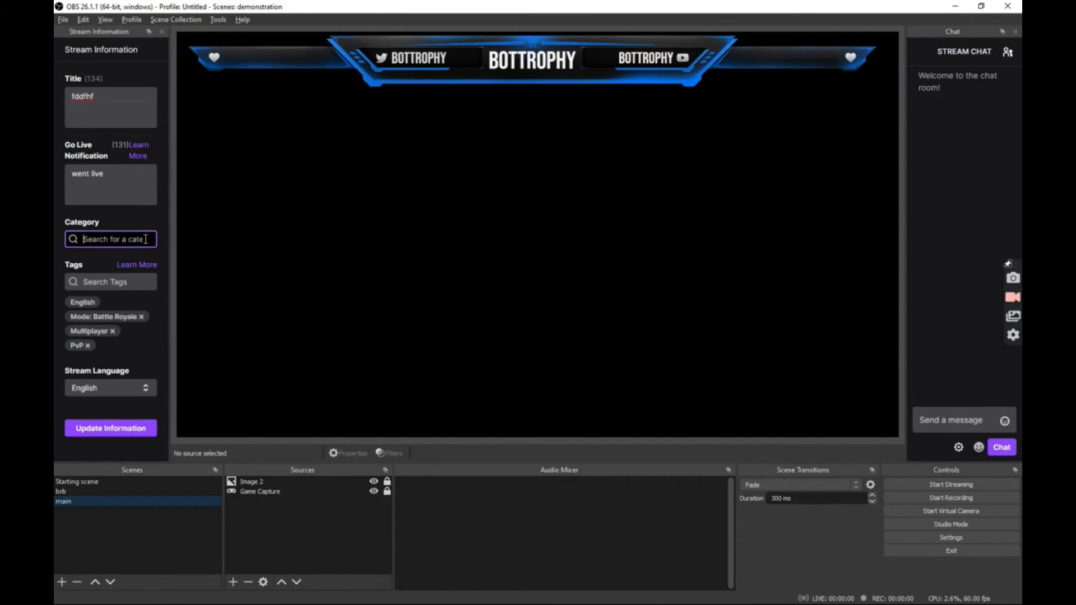
text(apex)
click(130, 289)
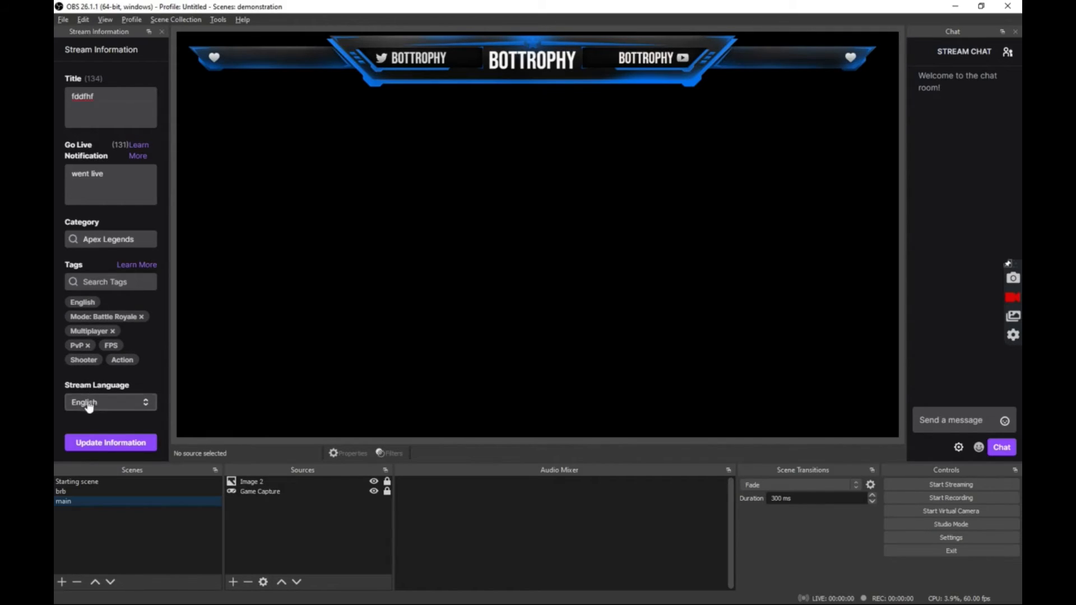
click(101, 444)
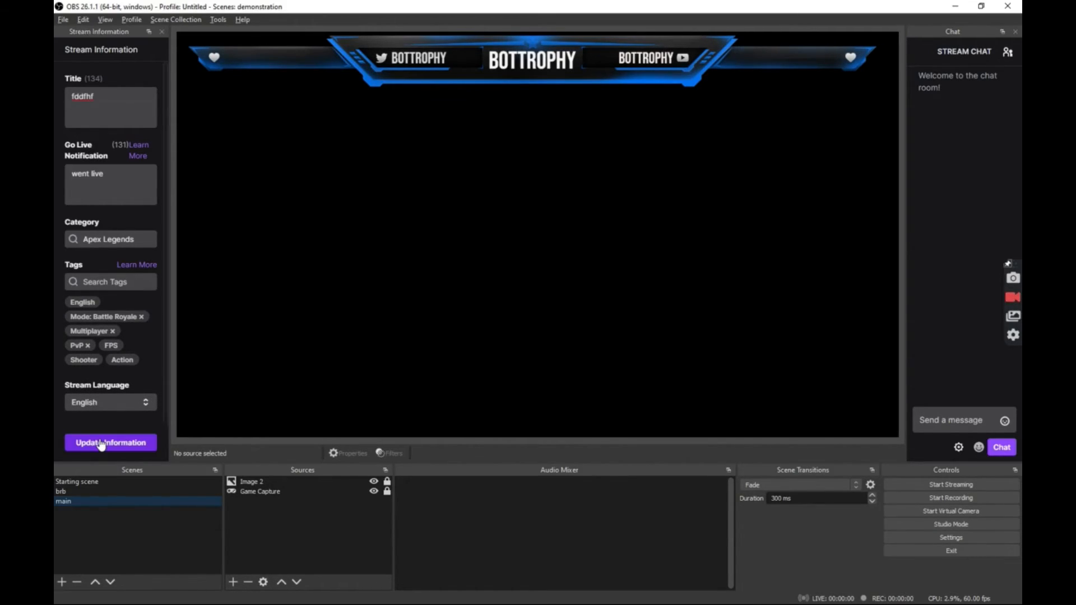
click(100, 443)
click(99, 440)
click(101, 444)
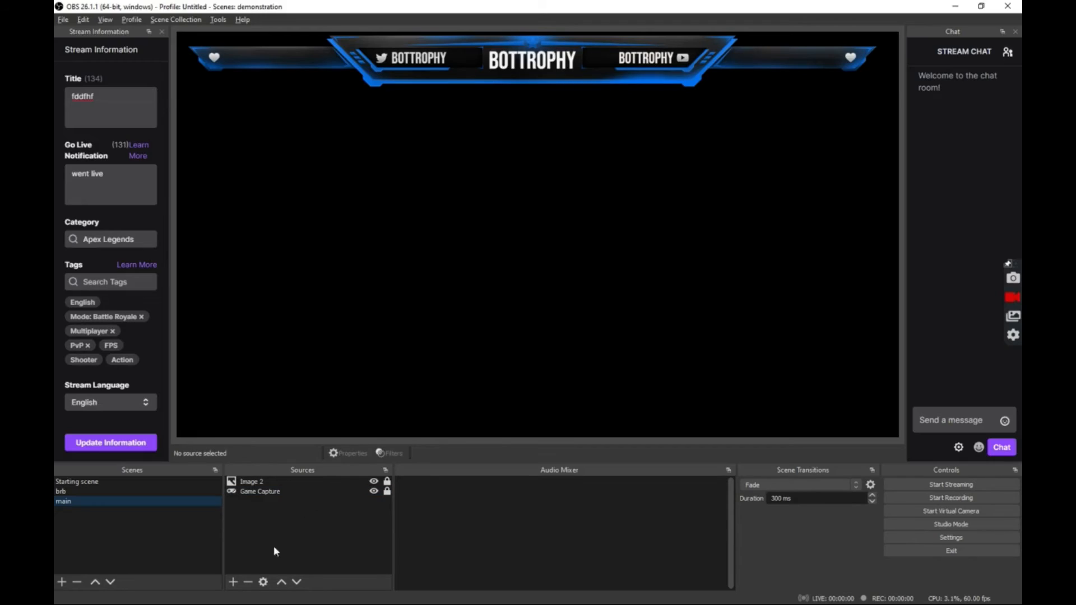
- Add an Audio Input Capture source using Microphone Array (Plugable USB Audio Device)
click(233, 583)
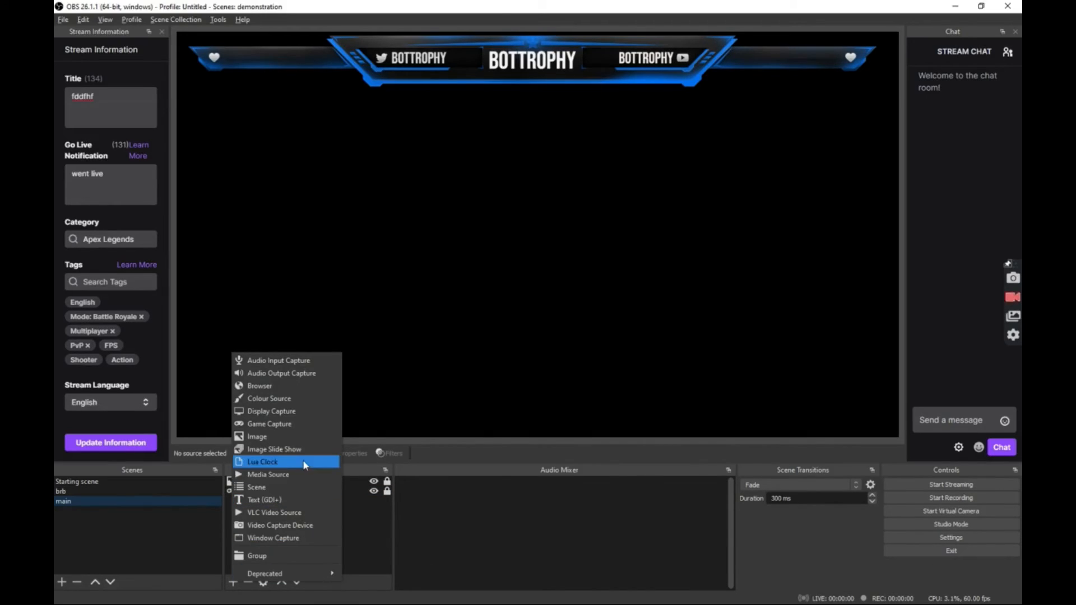
click(271, 362)
click(572, 387)
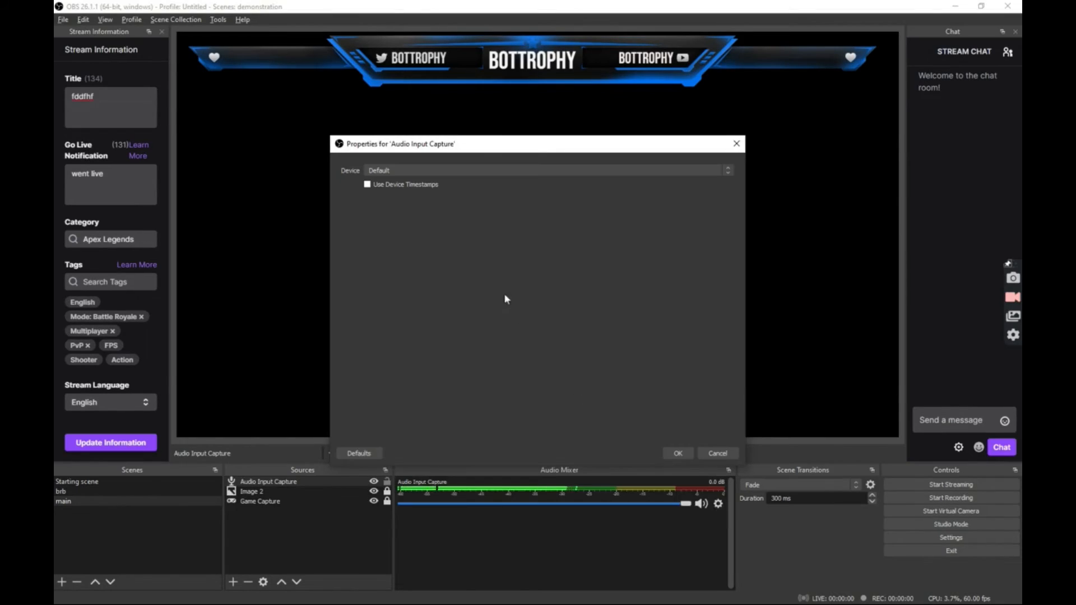
click(428, 171)
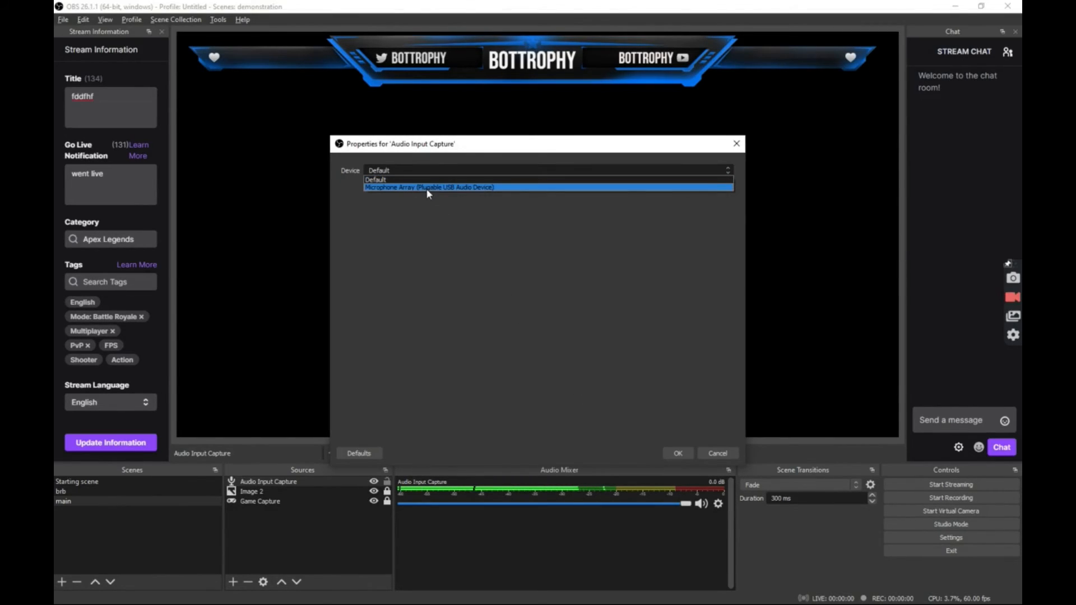
click(426, 188)
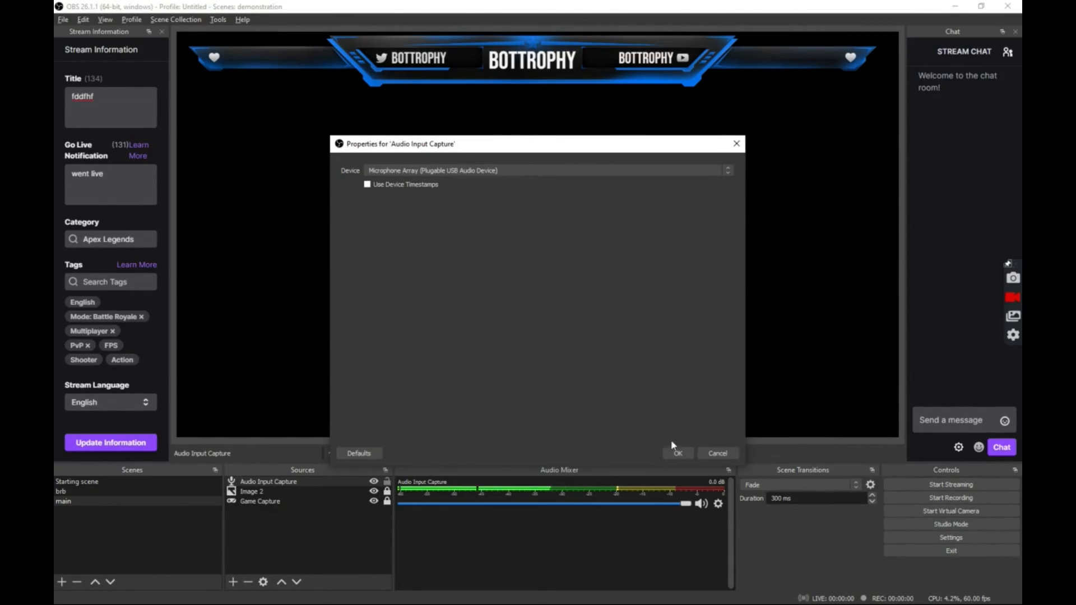
click(677, 454)
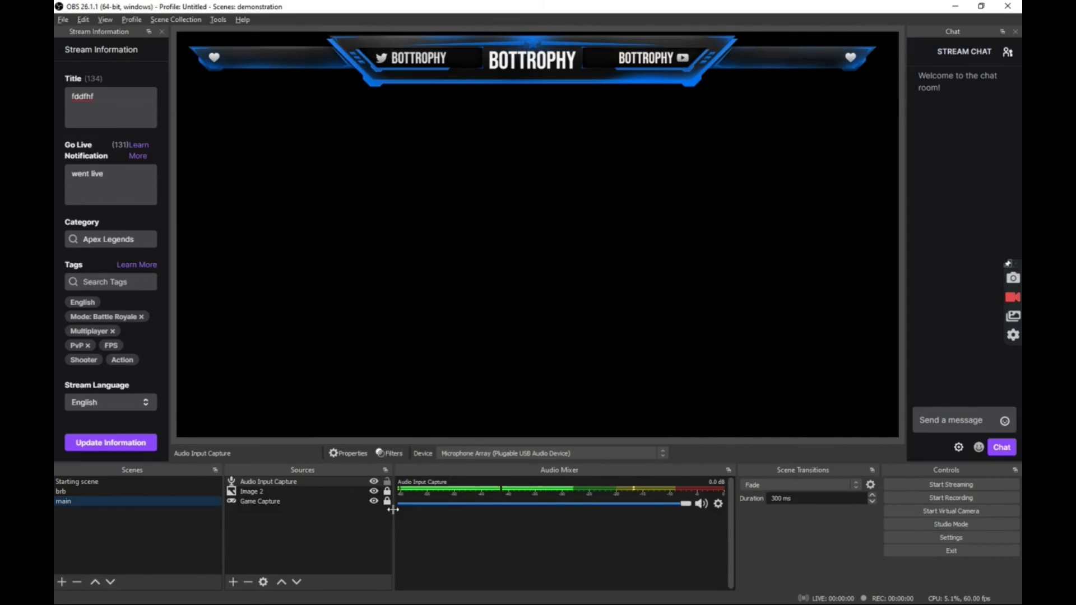
- Add an Audio Output Capture source using Speakers (Plugable USB Audio Device)
click(234, 582)
click(274, 375)
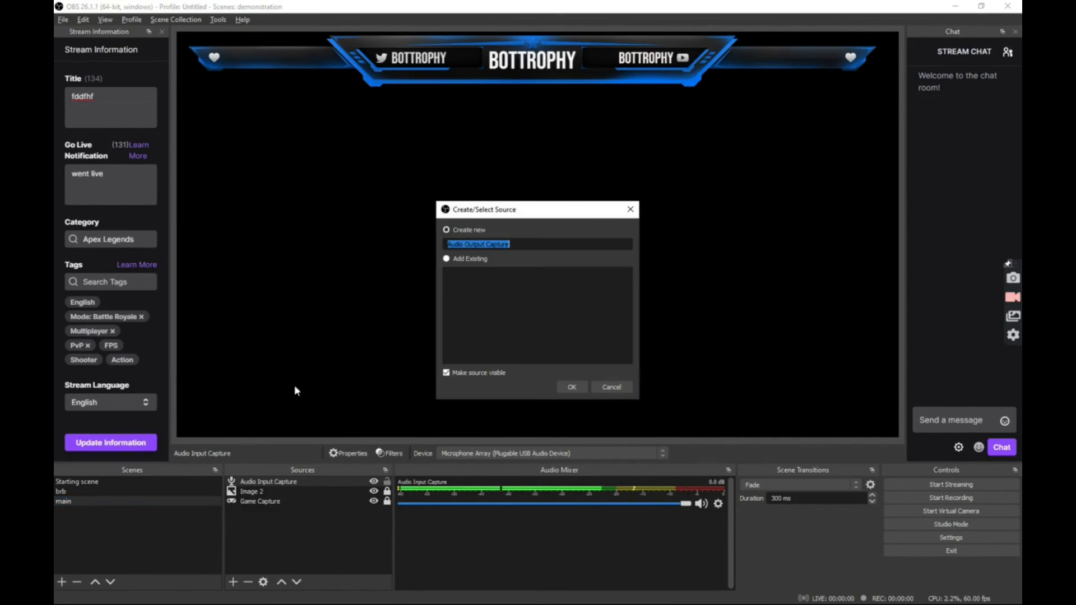
click(571, 389)
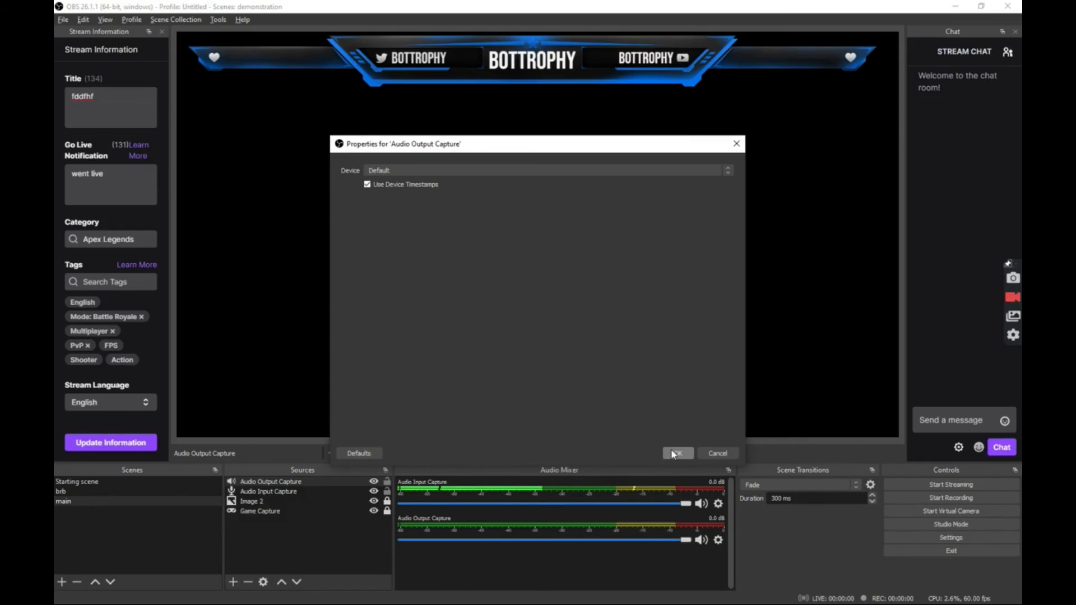
click(583, 174)
click(530, 192)
click(510, 170)
click(501, 188)
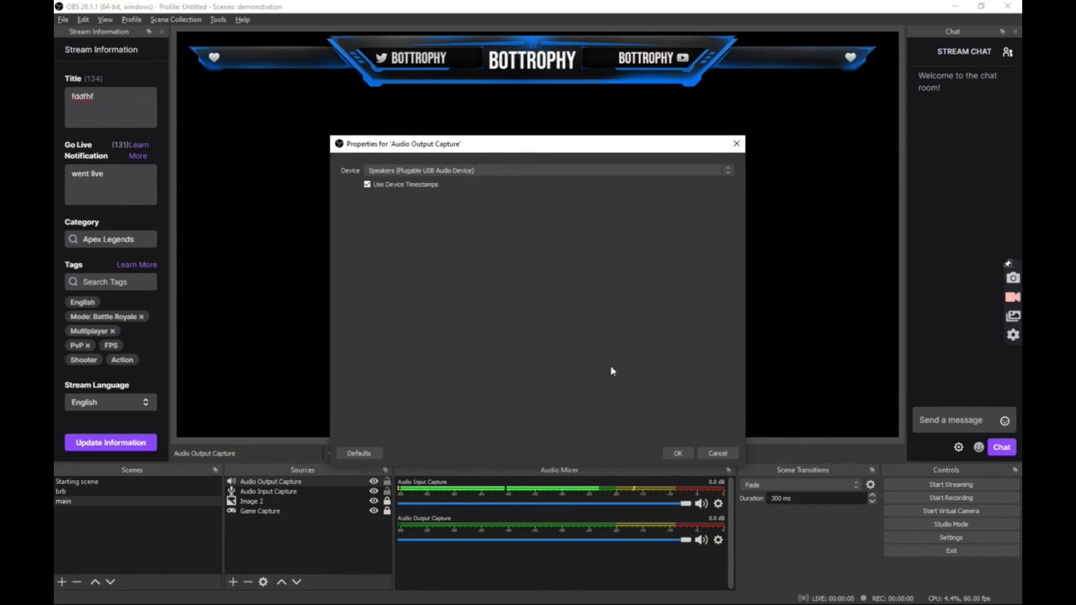
click(676, 453)
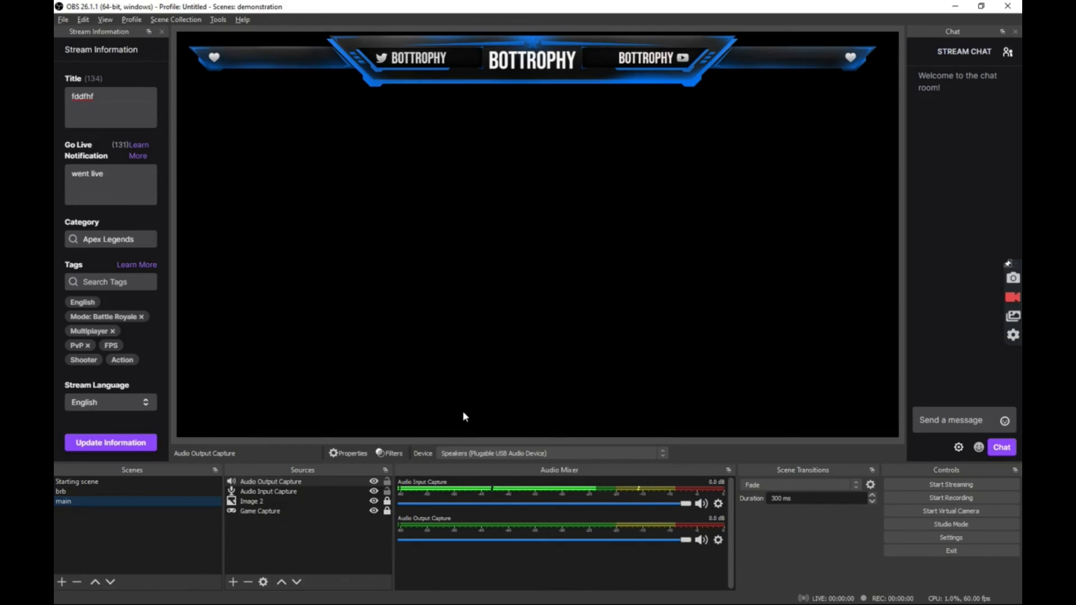
click(133, 482)
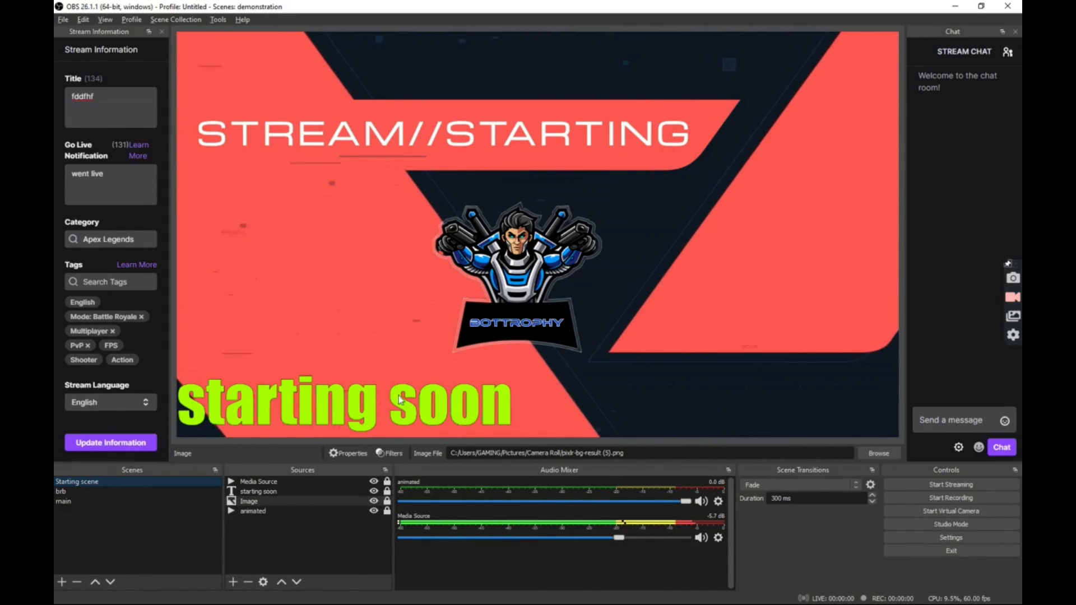
click(72, 496)
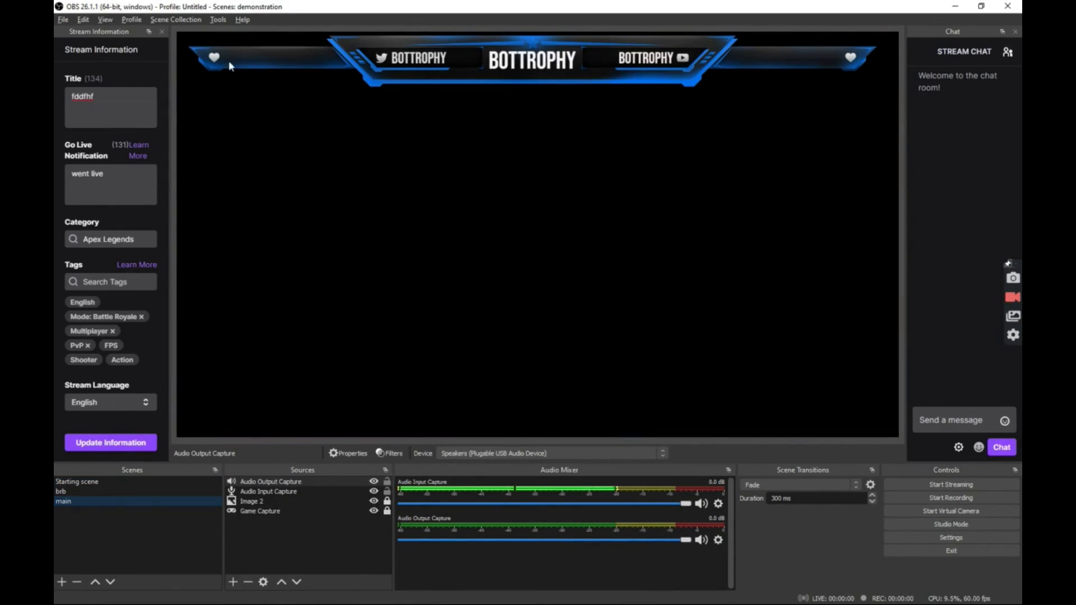